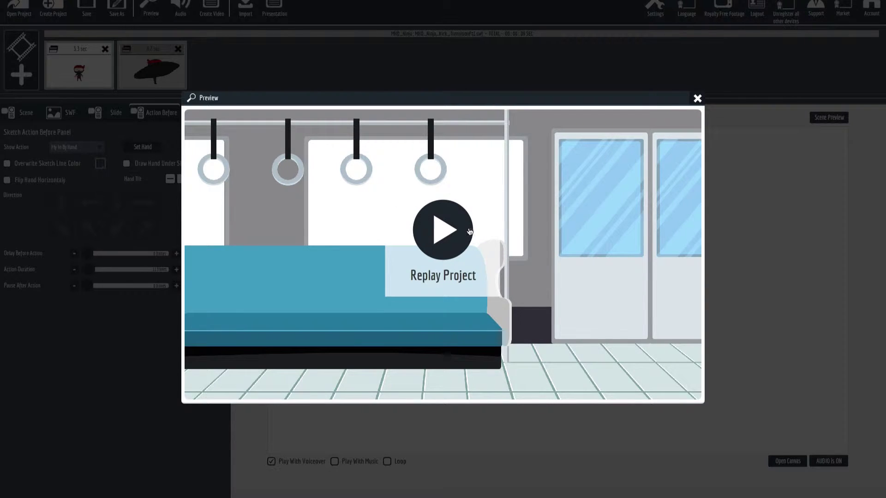
Play the finished project preview and examine the two existing ninja kick scenes on either side of the transition
{"action": "left_click", "coordinate": [447, 230]}
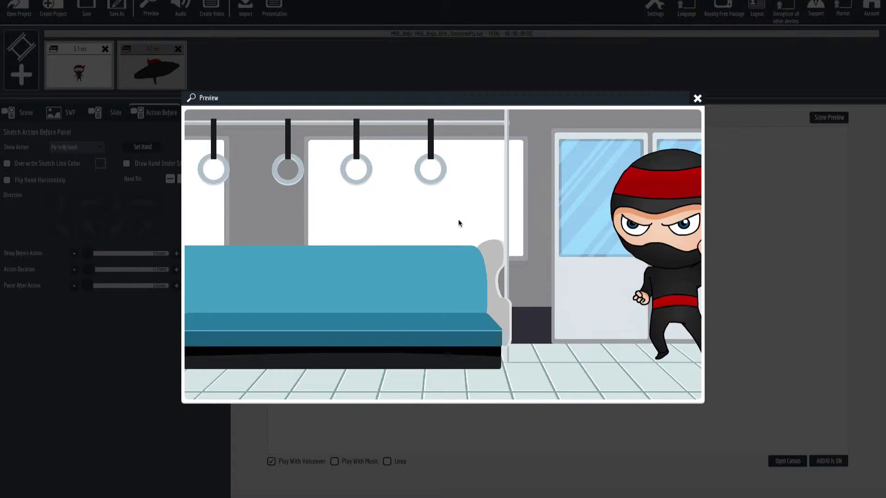
{"action": "left_click", "coordinate": [697, 100]}
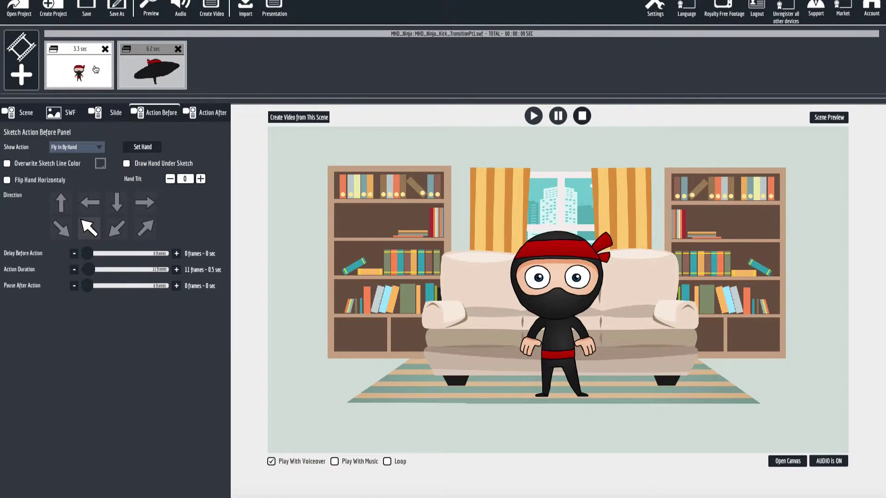
{"action": "left_click", "coordinate": [148, 69]}
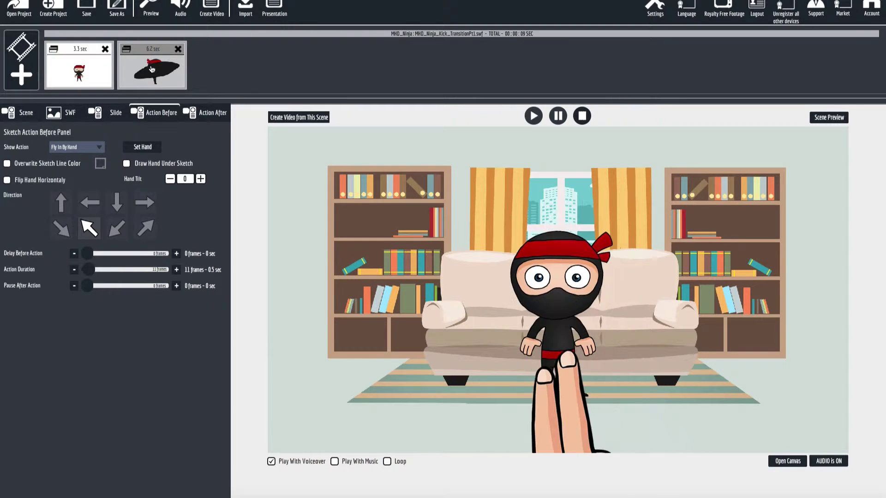
{"action": "left_click", "coordinate": [152, 69]}
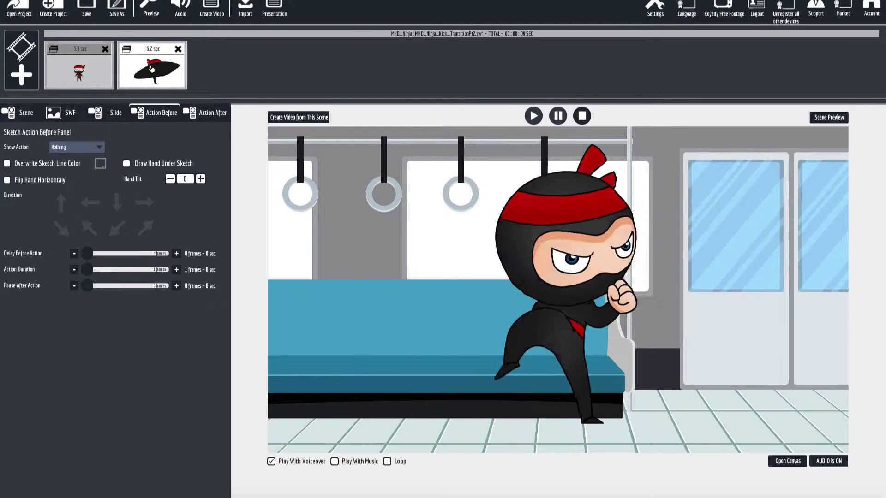
{"action": "left_click", "coordinate": [110, 75]}
{"action": "left_click", "coordinate": [149, 7]}
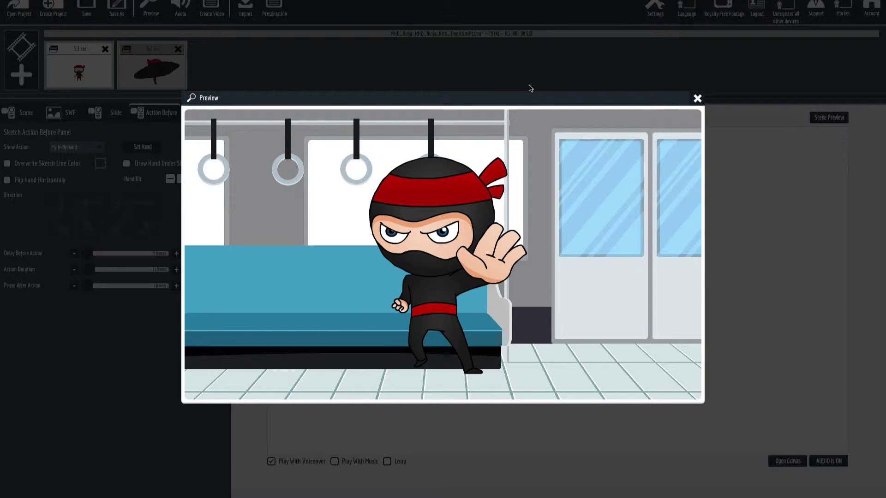
{"action": "left_click", "coordinate": [698, 100]}
{"action": "left_click", "coordinate": [79, 76]}
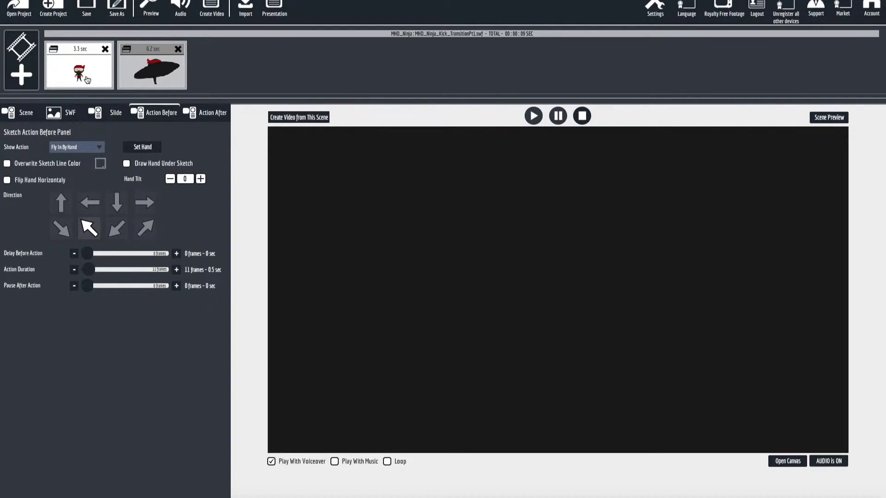
{"action": "left_click", "coordinate": [137, 80]}
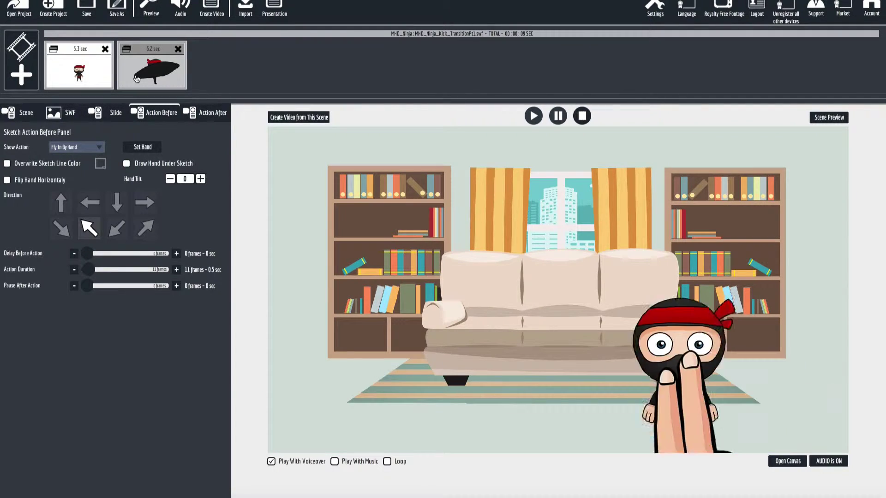
{"action": "left_click", "coordinate": [136, 79]}
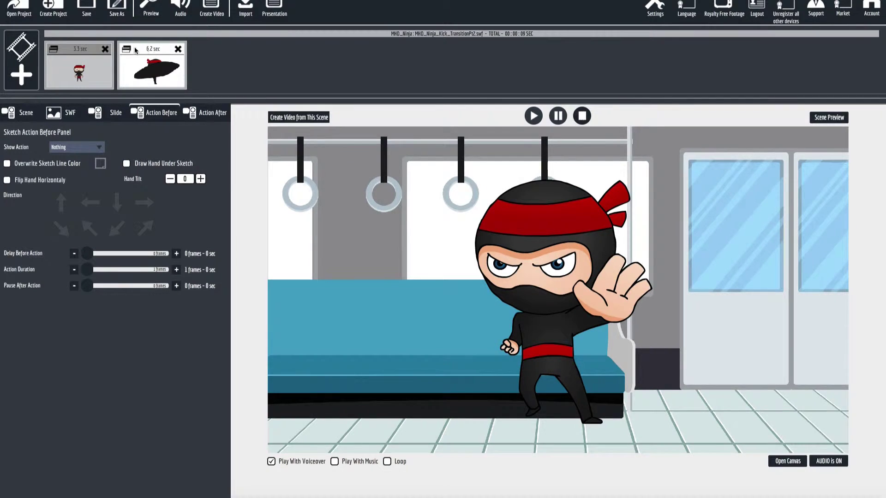
Delete both existing scenes from the timeline and create a new empty scene
{"action": "key", "text": "Delete"}
{"action": "left_click", "coordinate": [105, 49]}
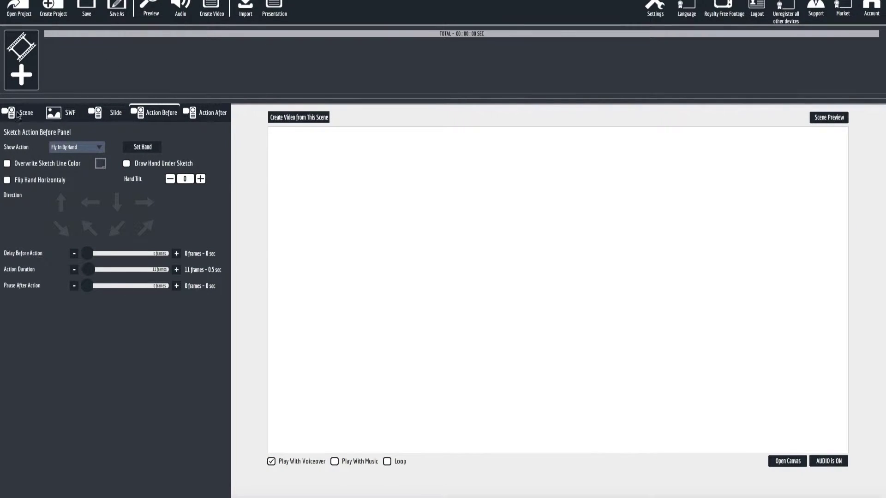
{"action": "left_click", "coordinate": [24, 76]}
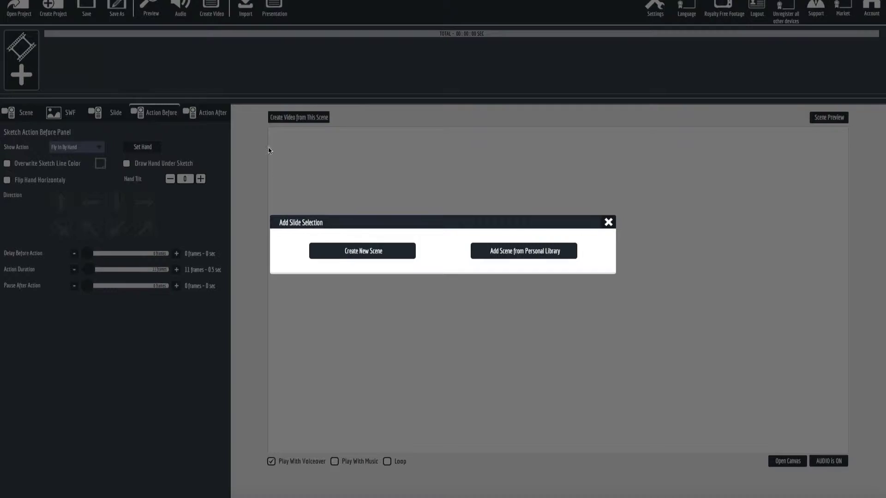
{"action": "left_click", "coordinate": [361, 250]}
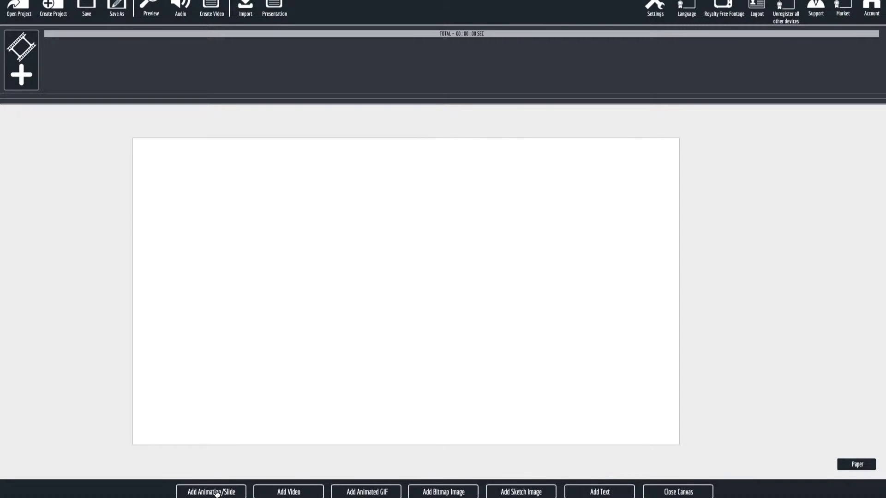
Add the Flash animation MHD_Ninja_Kick_TransitionPt1.swf from the MHD_Ninja folder to the canvas with Don't Sketch enabled
{"action": "left_click", "coordinate": [216, 492]}
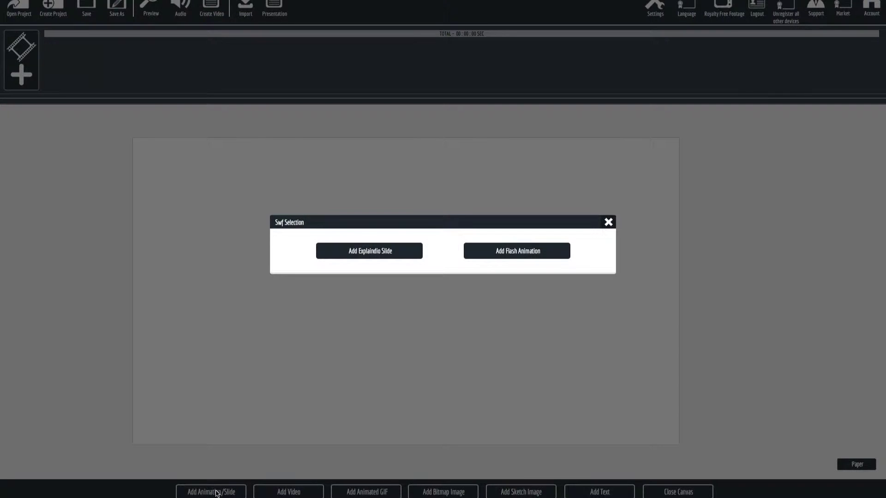
{"action": "left_click", "coordinate": [510, 254]}
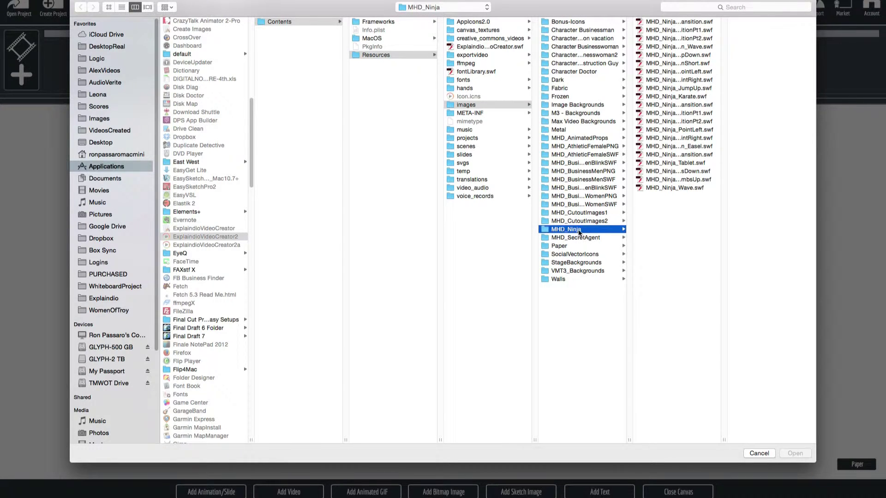
{"action": "left_click_drag", "start_coordinate": [723, 440], "coordinate": [802, 441]}
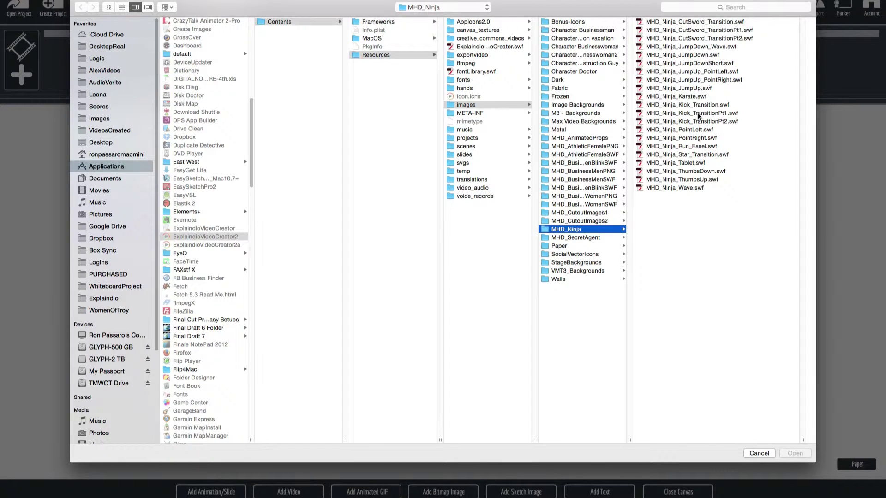
{"action": "left_click", "coordinate": [683, 116]}
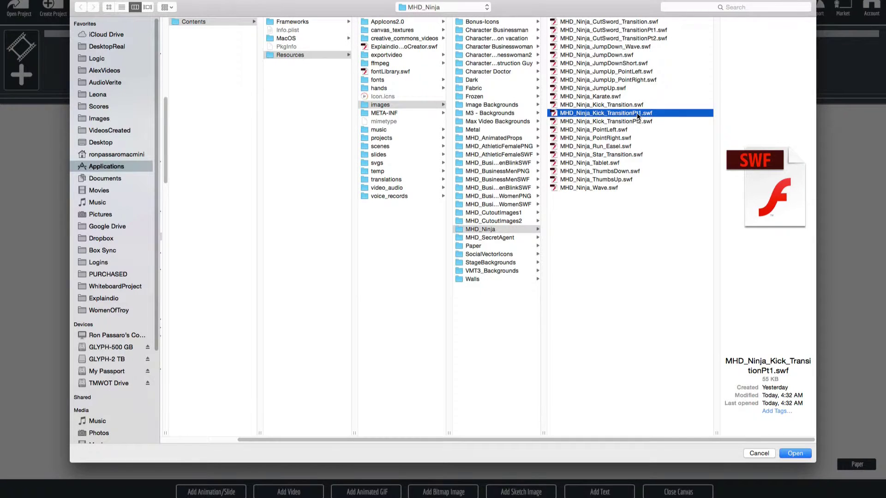
{"action": "key", "text": "Return"}
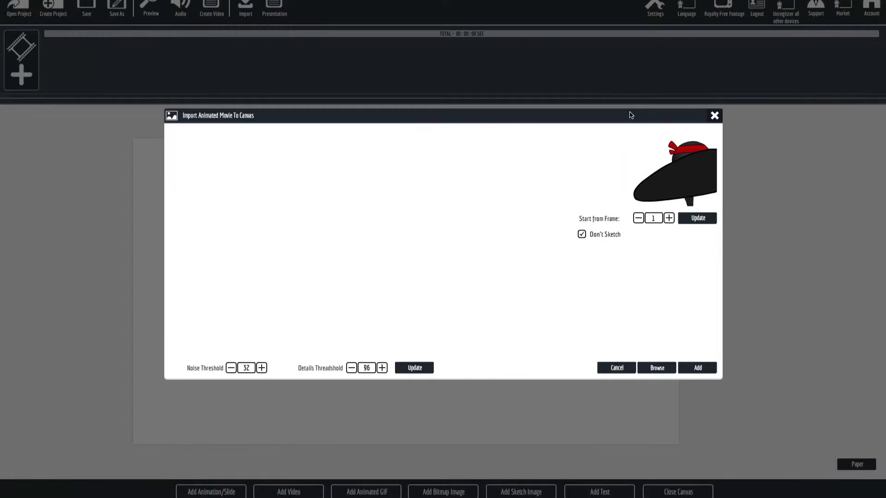
{"action": "left_click", "coordinate": [698, 368]}
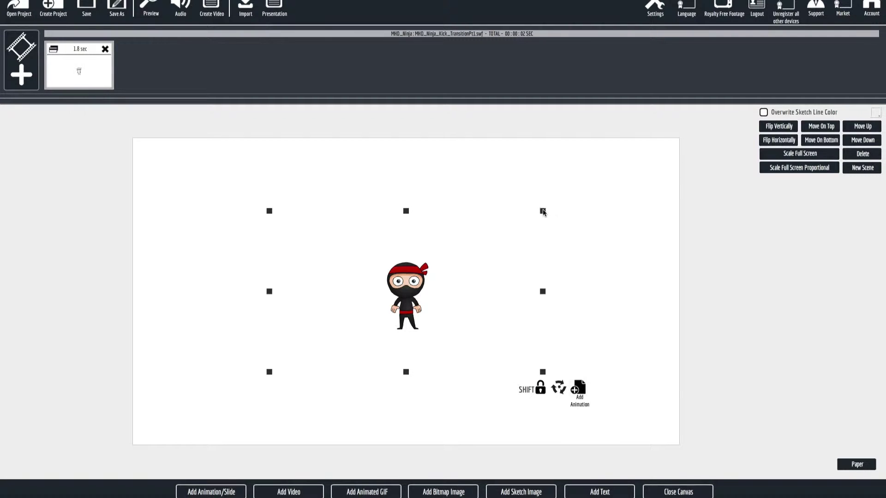
Enlarge the ninja animation proportionally until its frame extends slightly beyond the canvas, and play the scene outside the canvas editor
{"action": "left_click_drag", "start_coordinate": [543, 211], "coordinate": [694, 125]}
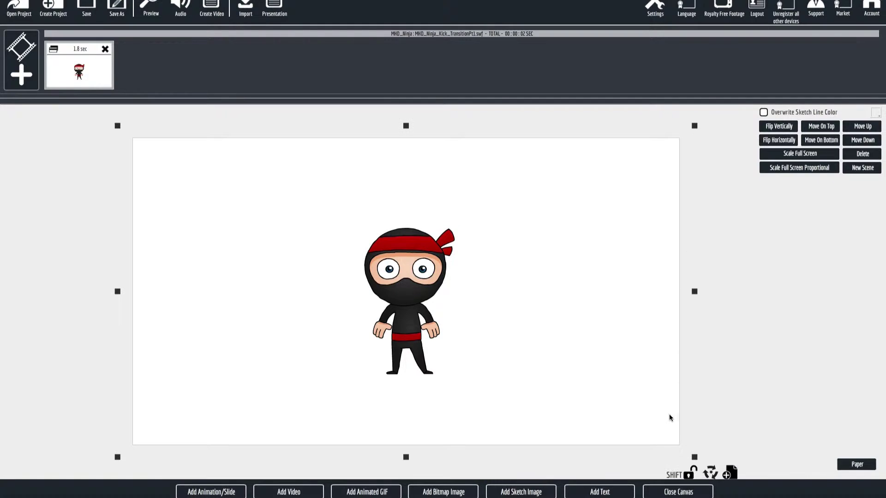
{"action": "left_click", "coordinate": [686, 492]}
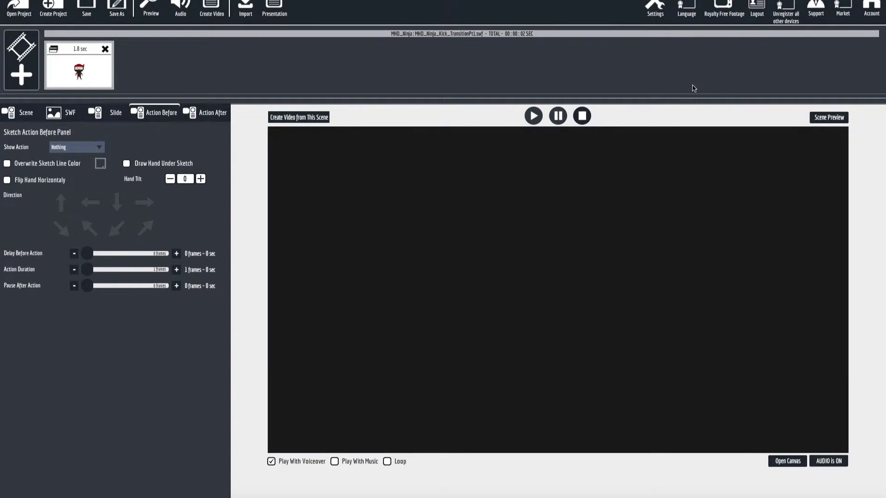
{"action": "left_click", "coordinate": [582, 118]}
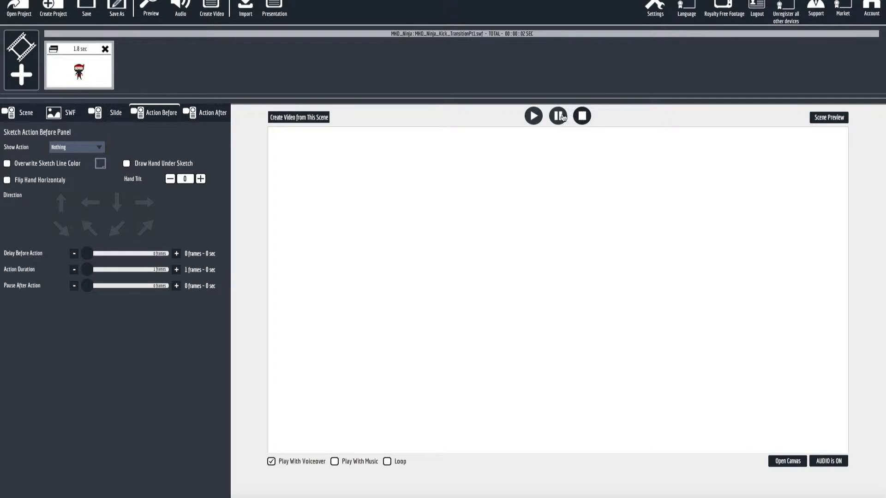
{"action": "left_click", "coordinate": [535, 116]}
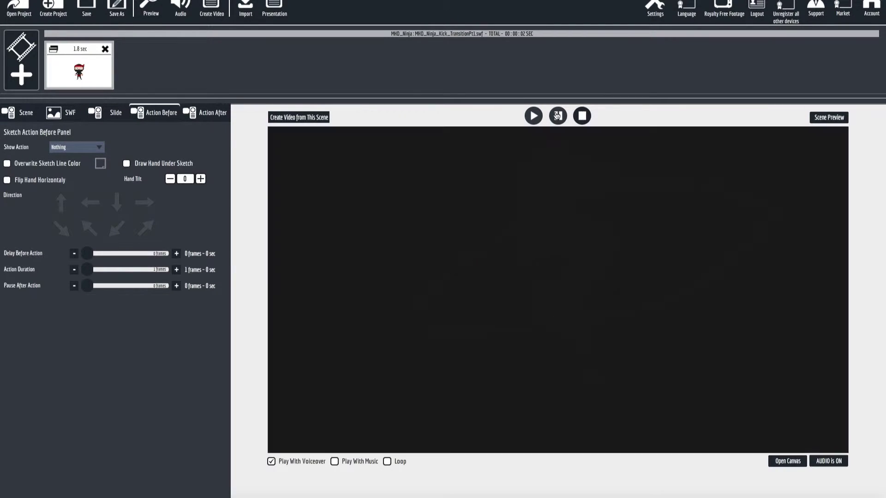
{"action": "left_click", "coordinate": [581, 115]}
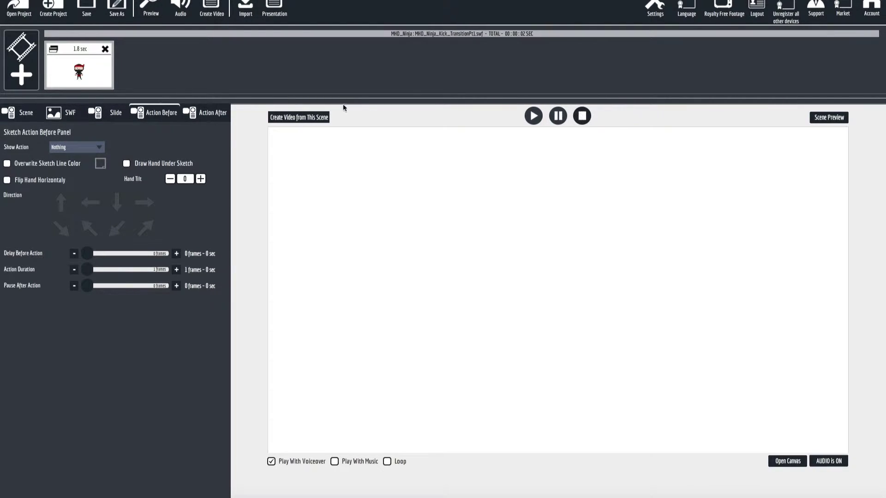
Create a second scene and add the Flash animation MHD_Ninja_Kick_TransitionPt2.swf to it with Don't Sketch enabled
{"action": "left_click", "coordinate": [22, 76]}
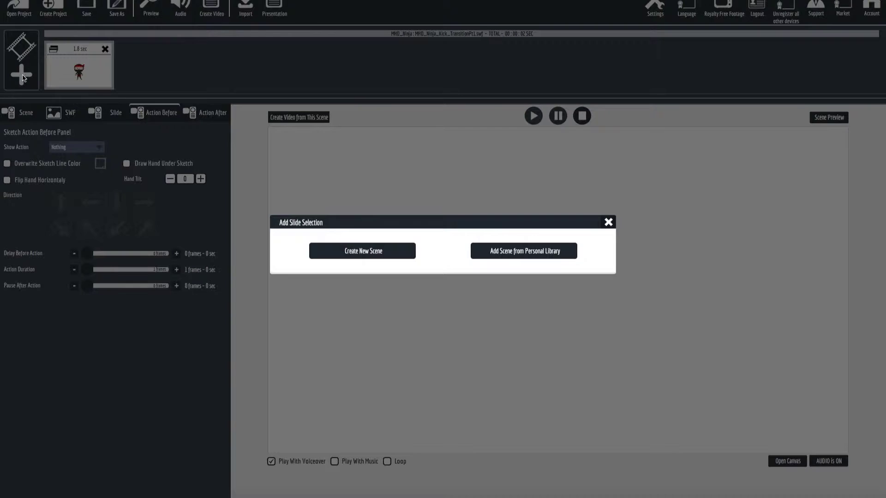
{"action": "left_click", "coordinate": [348, 252]}
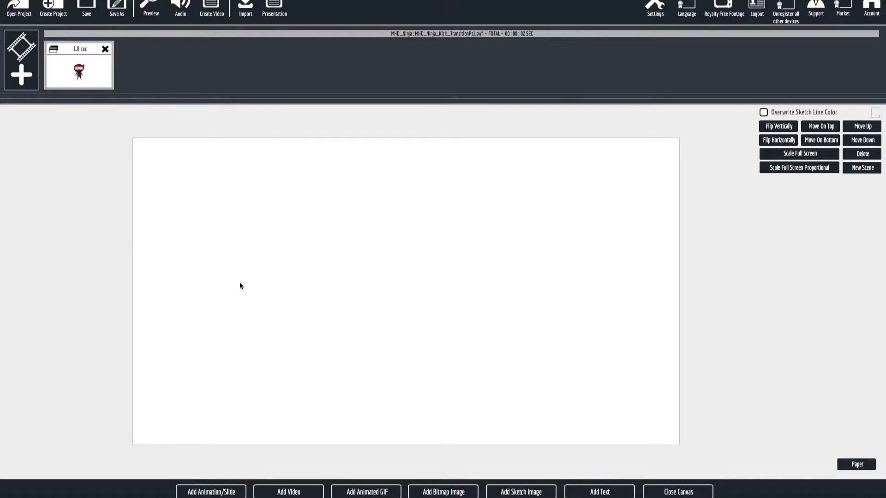
{"action": "left_click", "coordinate": [214, 494]}
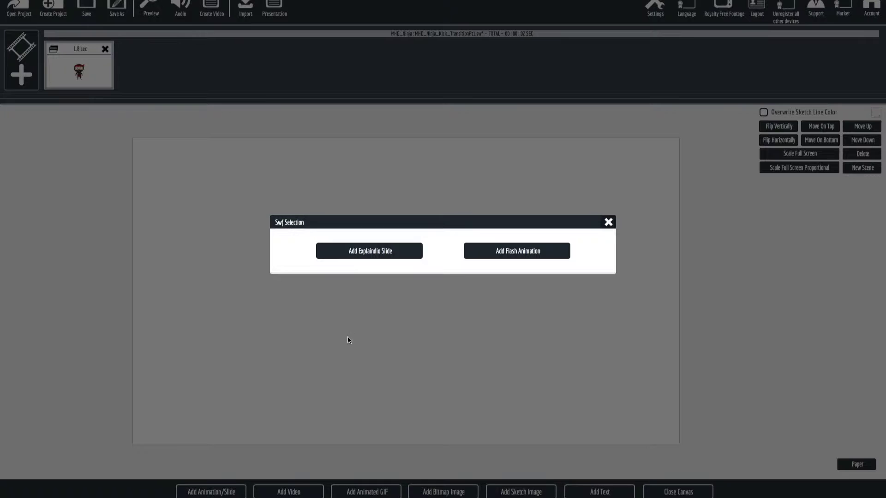
{"action": "left_click", "coordinate": [485, 253]}
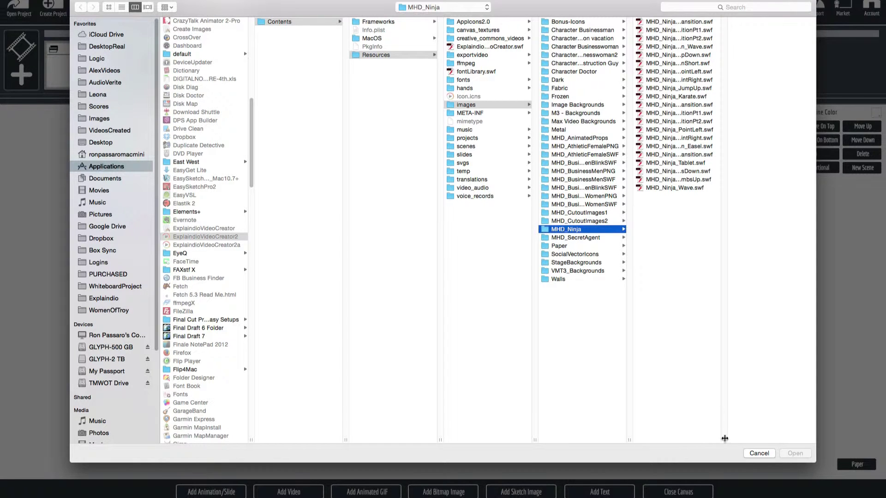
{"action": "left_click_drag", "start_coordinate": [722, 439], "coordinate": [773, 439]}
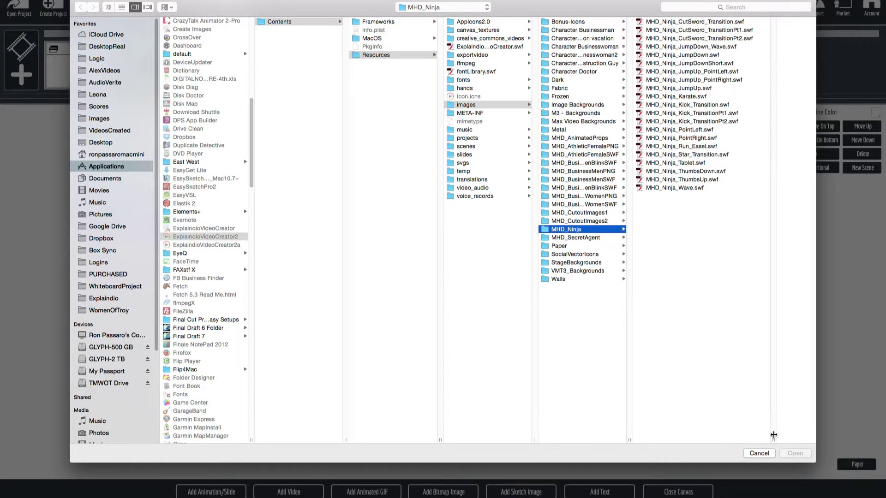
{"action": "left_click", "coordinate": [700, 121]}
{"action": "key", "text": "Return"}
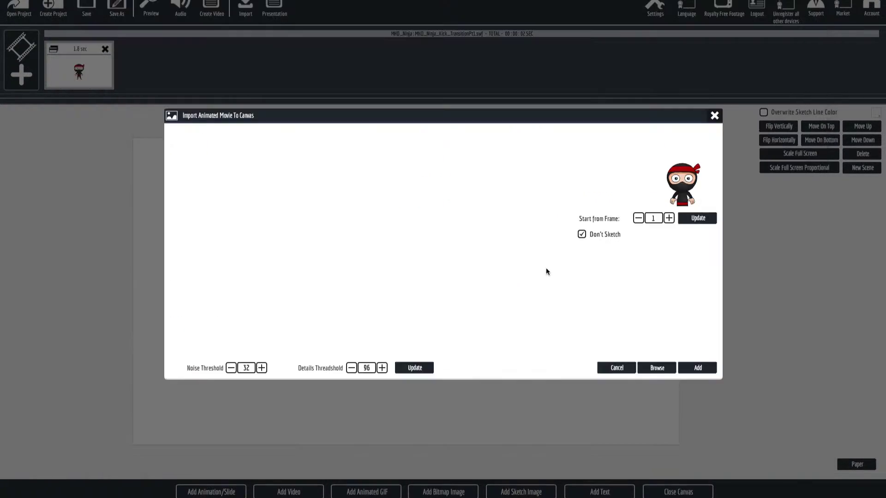
{"action": "left_click", "coordinate": [709, 373]}
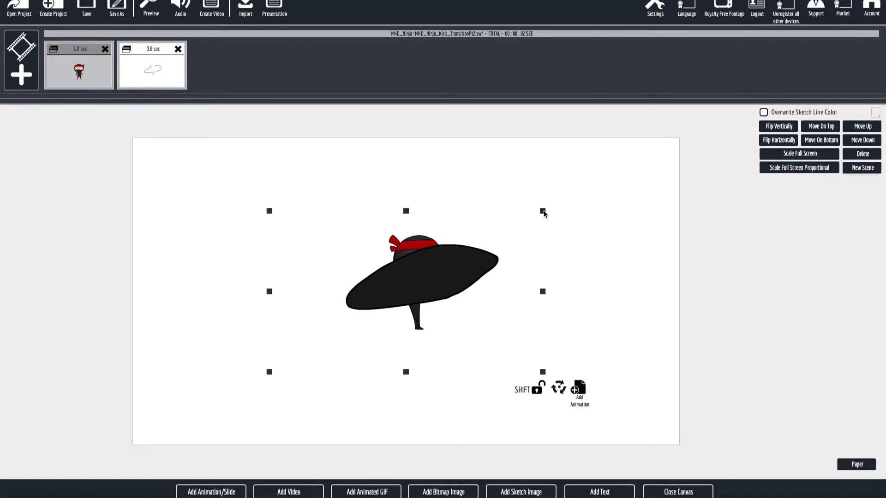
Enlarge the second scene's kick animation slightly beyond the canvas, comparing it with the first scene to match the ninja's size
{"action": "left_click_drag", "start_coordinate": [543, 213], "coordinate": [699, 134]}
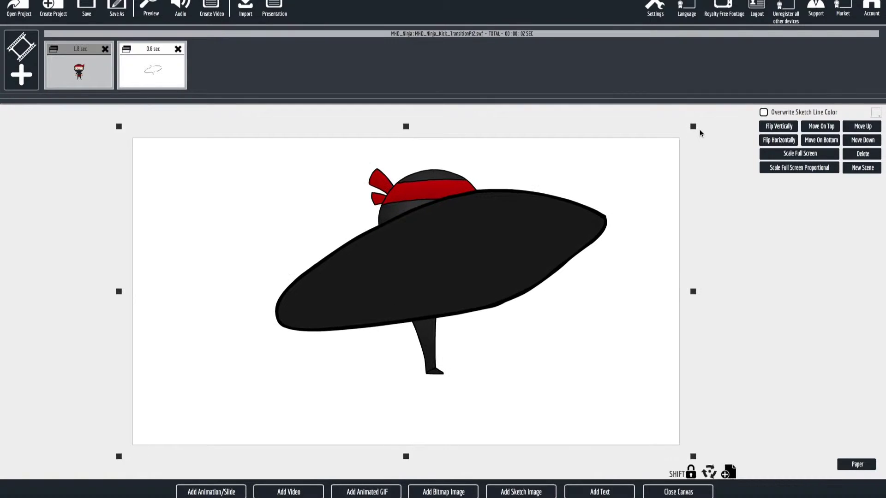
{"action": "left_click", "coordinate": [80, 71]}
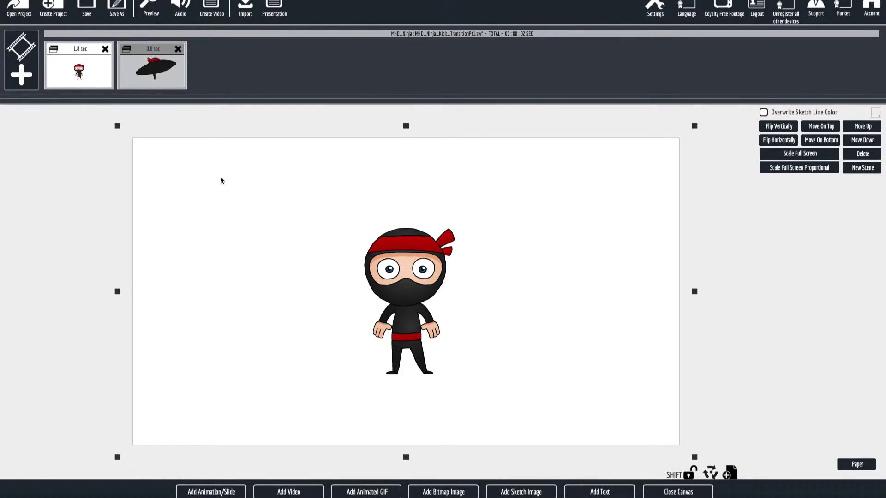
{"action": "left_click", "coordinate": [165, 60]}
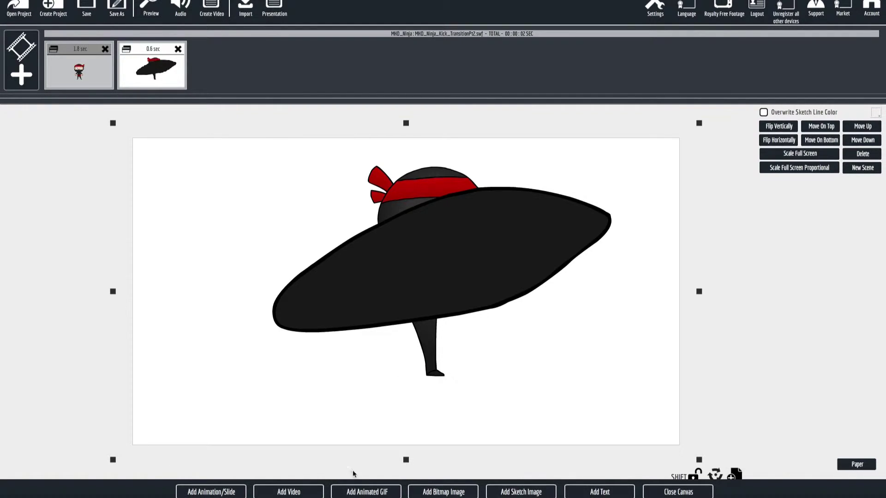
{"action": "left_click", "coordinate": [49, 70]}
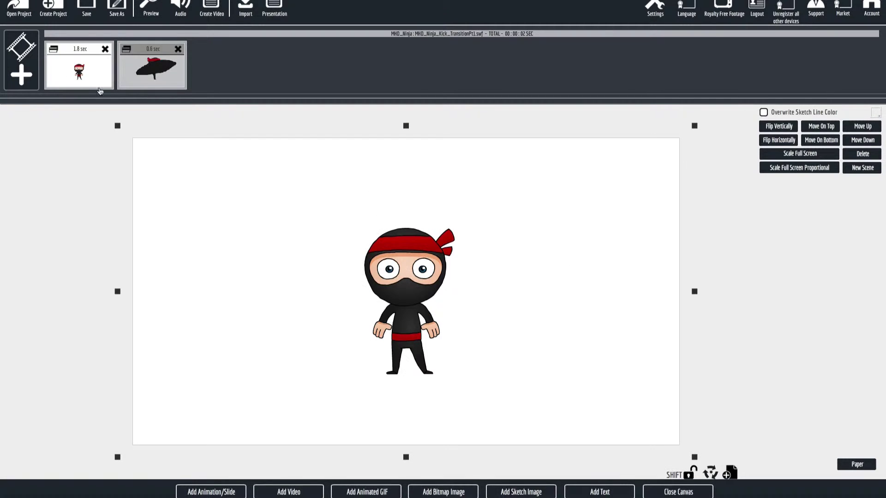
{"action": "left_click", "coordinate": [178, 71]}
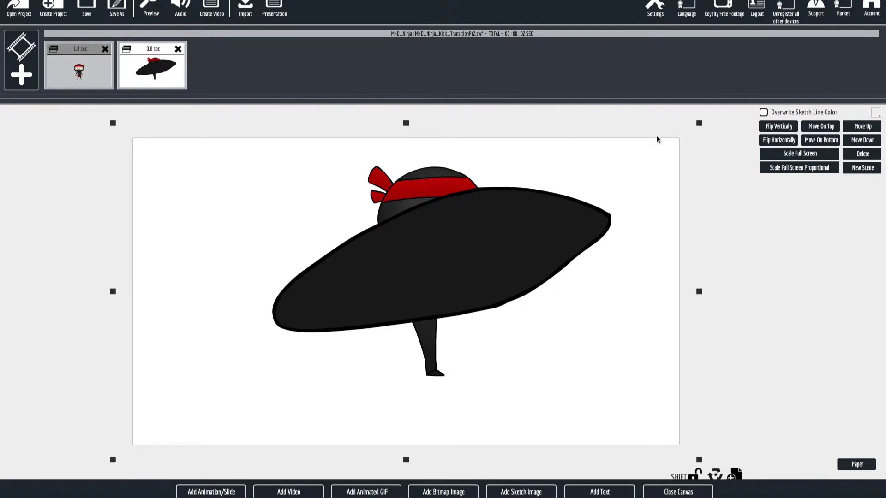
{"action": "mouse_move", "coordinate": [687, 137]}
{"action": "left_mouse_down"}
{"action": "mouse_move", "coordinate": [571, 253]}
{"action": "mouse_move", "coordinate": [748, 111]}
{"action": "mouse_move", "coordinate": [828, 60]}
{"action": "mouse_move", "coordinate": [707, 137]}
{"action": "mouse_move", "coordinate": [711, 123]}
{"action": "mouse_move", "coordinate": [701, 142]}
{"action": "left_mouse_up"}
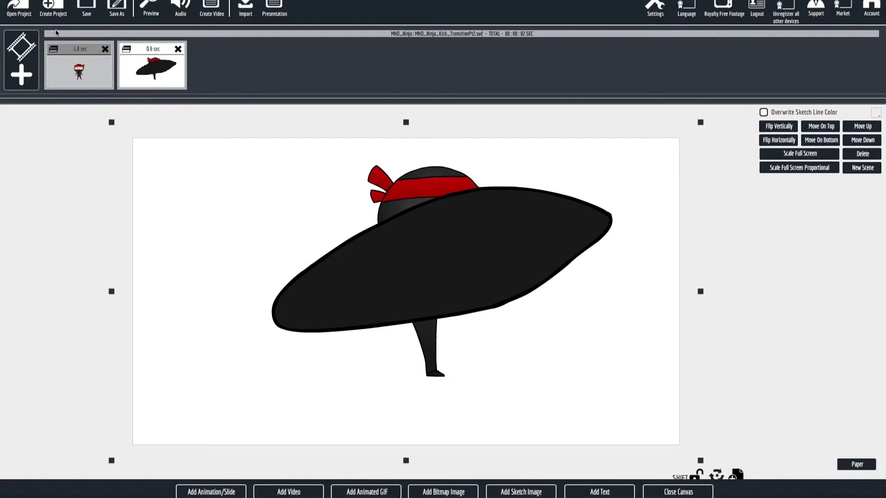
Close the canvas and play the first and second scenes to compare the two halves of the kick animation
{"action": "left_click", "coordinate": [77, 68]}
{"action": "left_click", "coordinate": [131, 74]}
{"action": "left_click", "coordinate": [677, 490]}
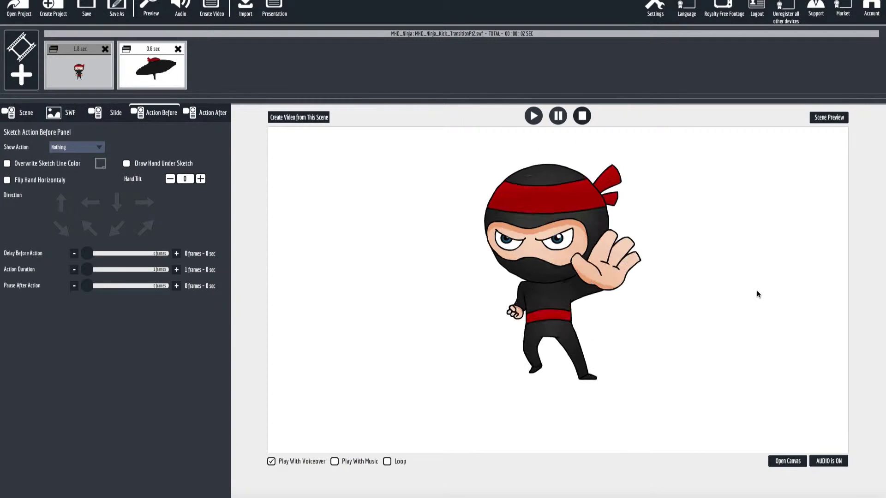
{"action": "left_click", "coordinate": [92, 73]}
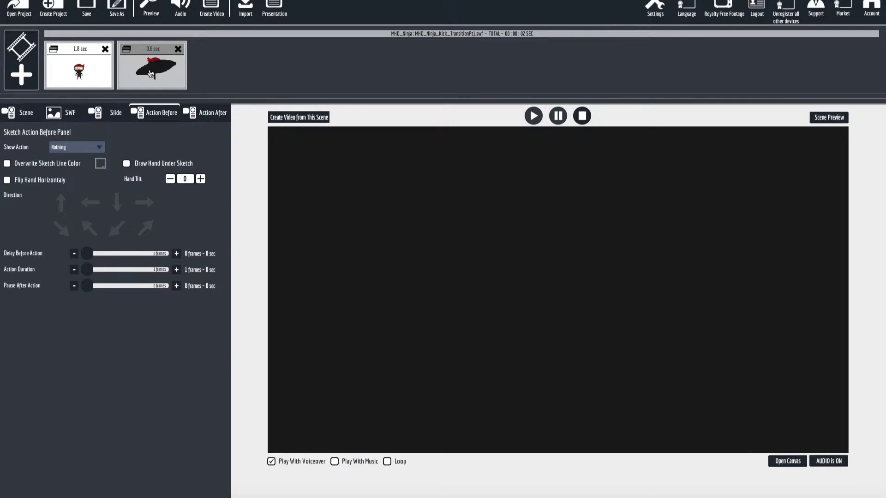
{"action": "left_click", "coordinate": [150, 74]}
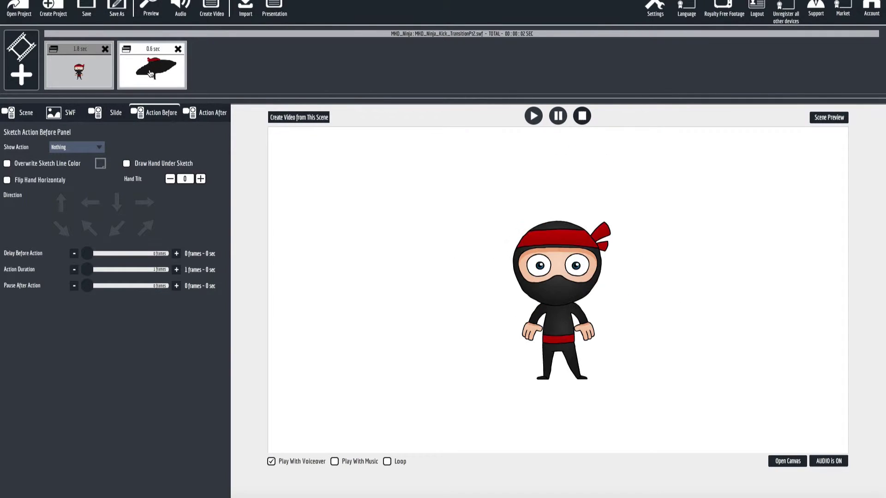
Set the first scene's background image to Library.png from the VMT3_Backgrounds gallery folder and play the scene
{"action": "left_click", "coordinate": [18, 114]}
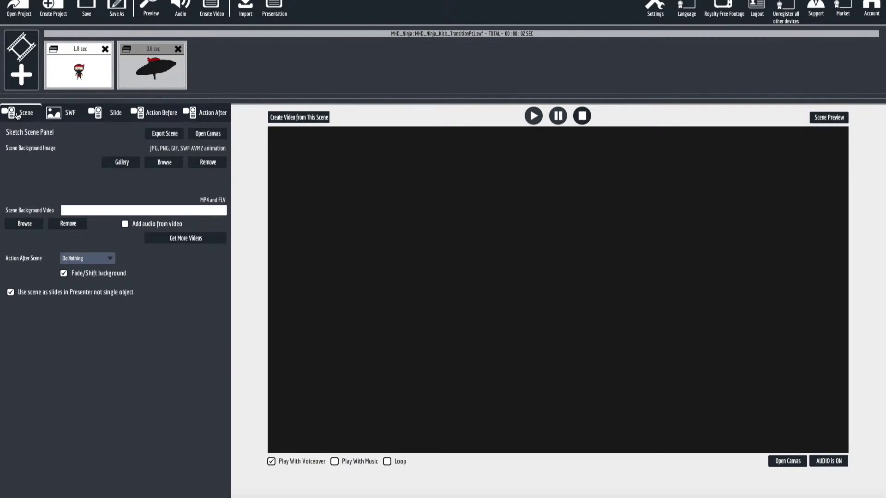
{"action": "left_click", "coordinate": [122, 162]}
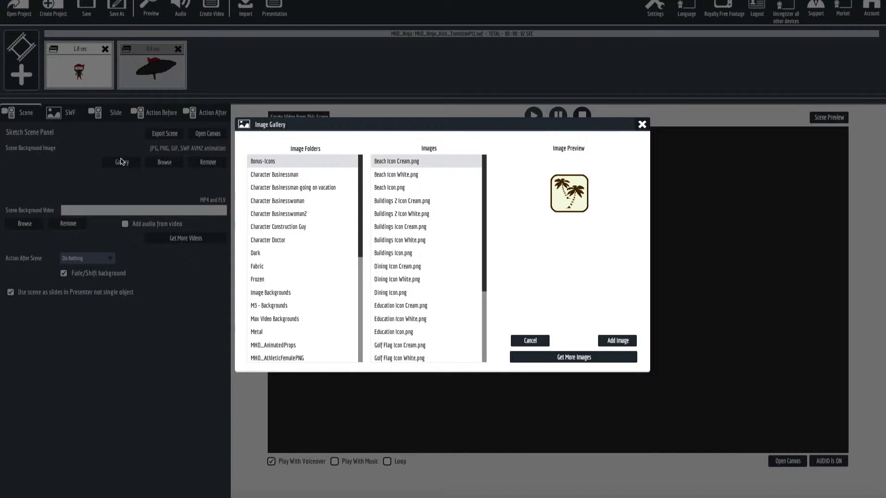
{"action": "scroll", "coordinate": [331, 293], "scroll_direction": "down", "scroll_amount": 5}
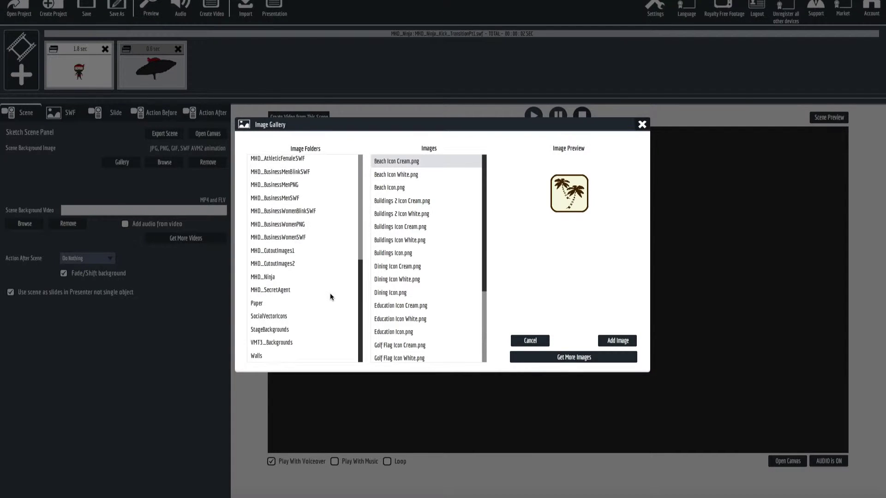
{"action": "left_click", "coordinate": [281, 342]}
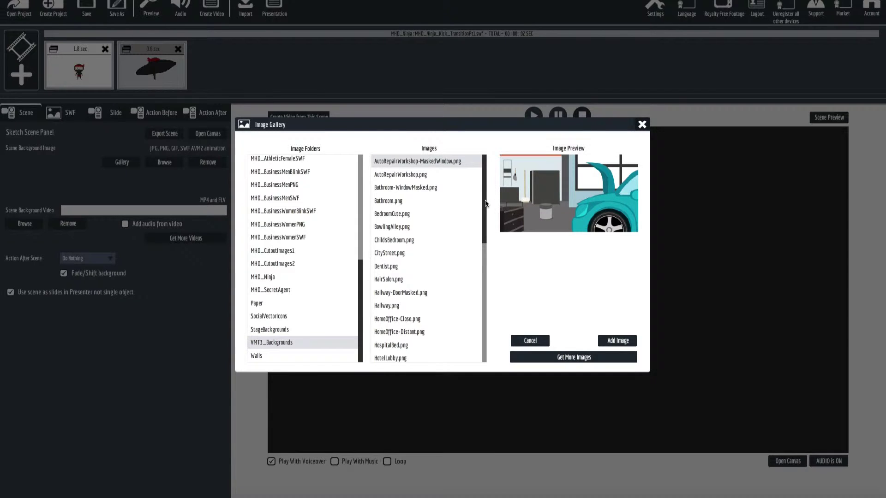
{"action": "left_click_drag", "start_coordinate": [485, 204], "coordinate": [485, 277]}
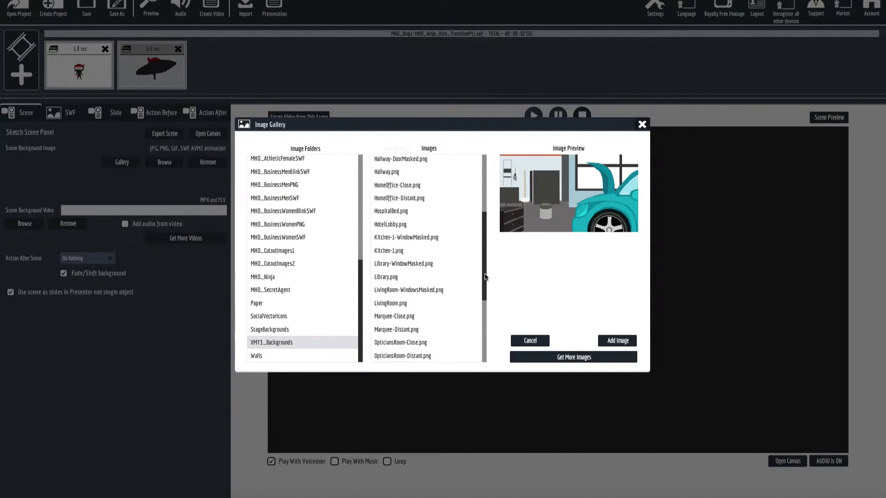
{"action": "scroll", "coordinate": [485, 277], "scroll_direction": "down", "scroll_amount": 5}
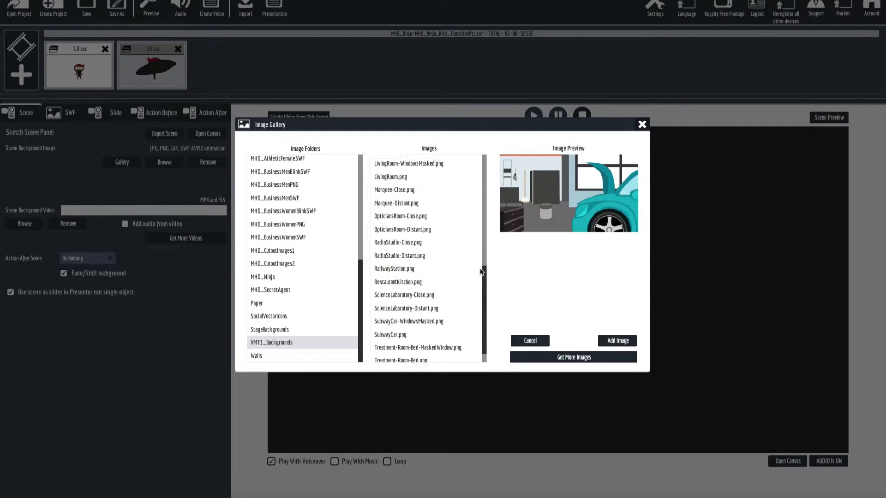
{"action": "scroll", "coordinate": [481, 271], "scroll_direction": "up", "scroll_amount": 3}
{"action": "scroll", "coordinate": [482, 293], "scroll_direction": "down", "scroll_amount": 4}
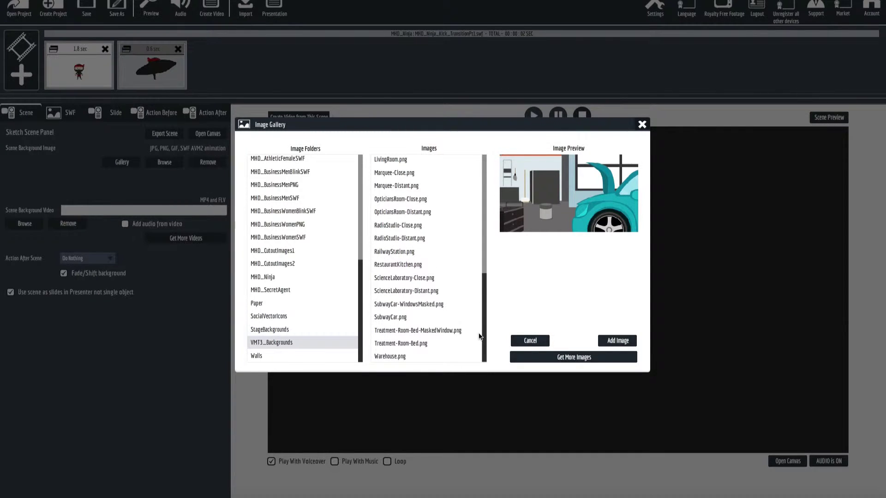
{"action": "scroll", "coordinate": [474, 272], "scroll_direction": "up", "scroll_amount": 5}
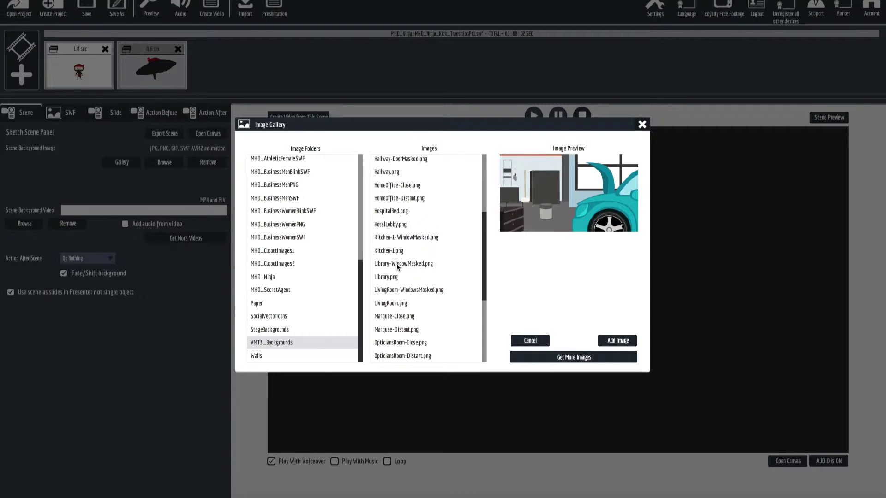
{"action": "left_click", "coordinate": [387, 279]}
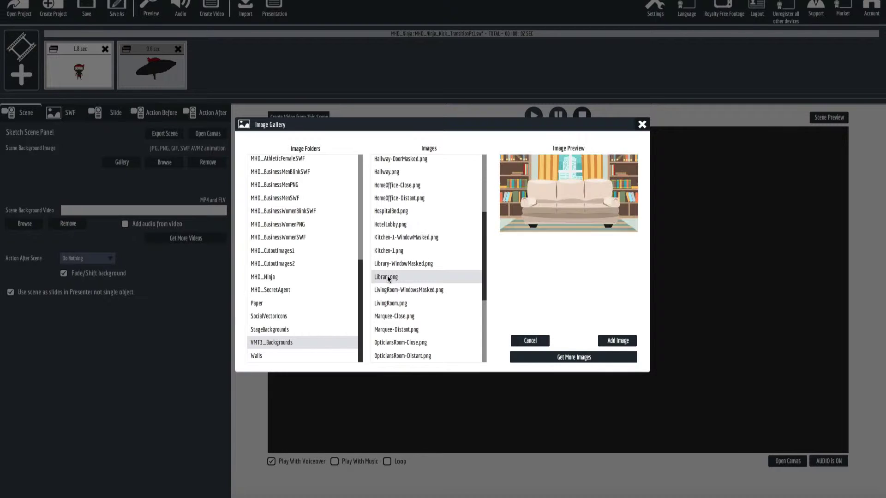
{"action": "left_click", "coordinate": [617, 341]}
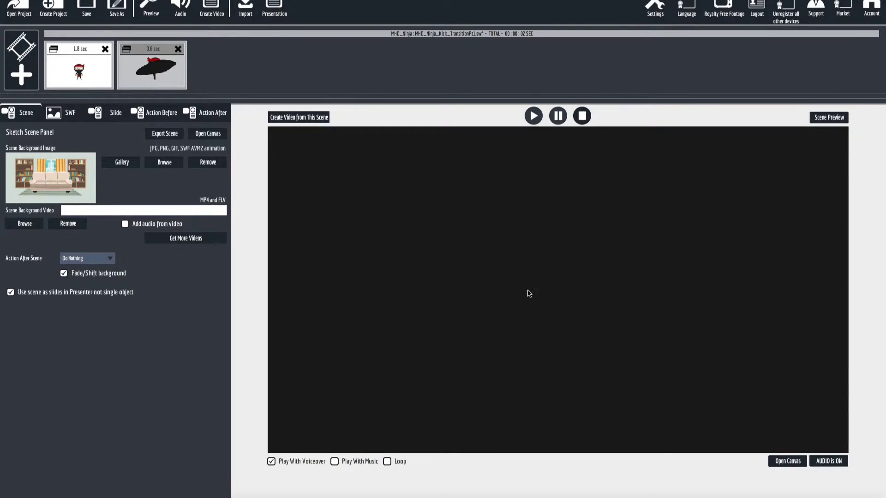
{"action": "left_click", "coordinate": [538, 117]}
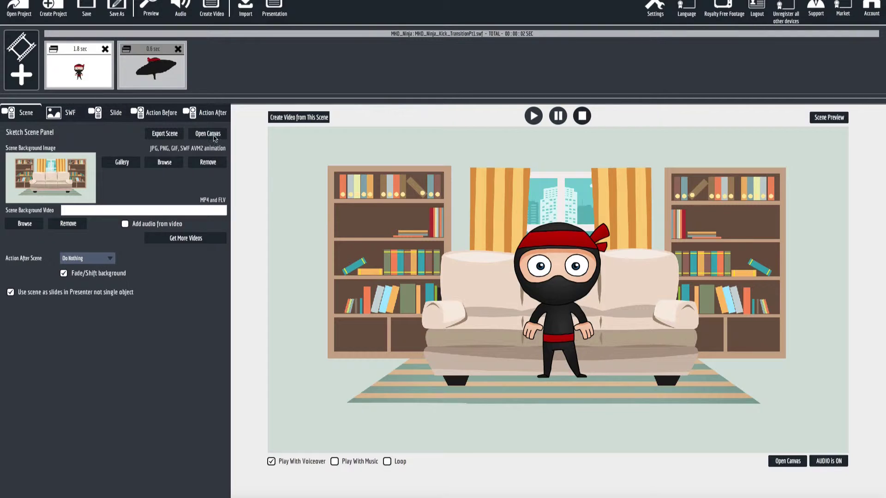
Enlarge the first scene's ninja animation slightly further beyond the canvas edges and close the canvas
{"action": "left_click", "coordinate": [787, 461]}
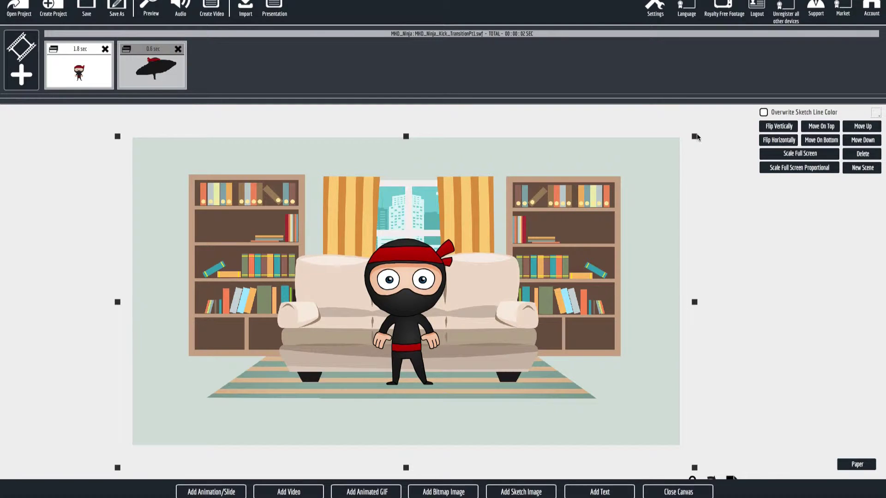
{"action": "left_click_drag", "start_coordinate": [695, 136], "coordinate": [711, 127]}
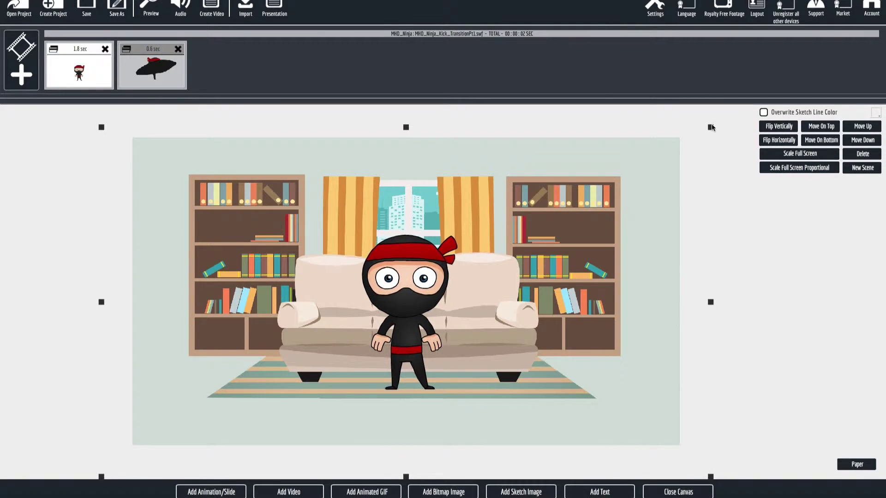
{"action": "left_click", "coordinate": [692, 492]}
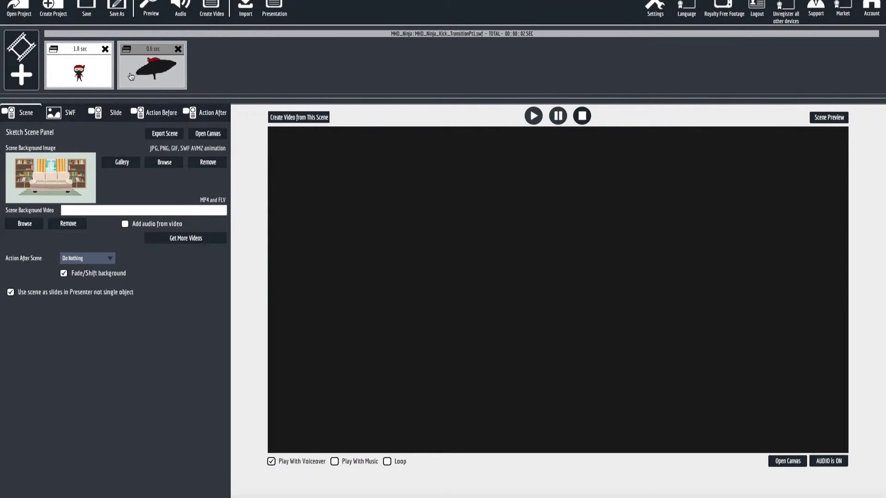
Set the first scene's action before the ninja animation to Fly In By Hand and check the hand setting
{"action": "left_click", "coordinate": [162, 114]}
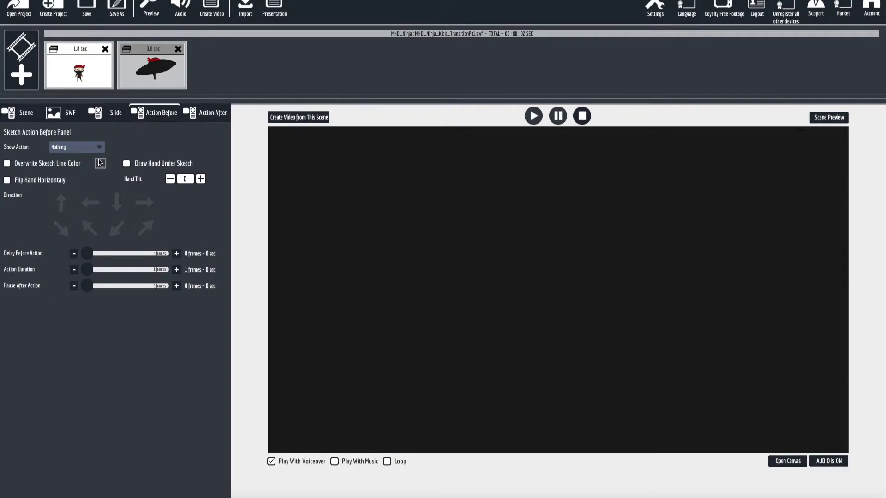
{"action": "left_click", "coordinate": [78, 147]}
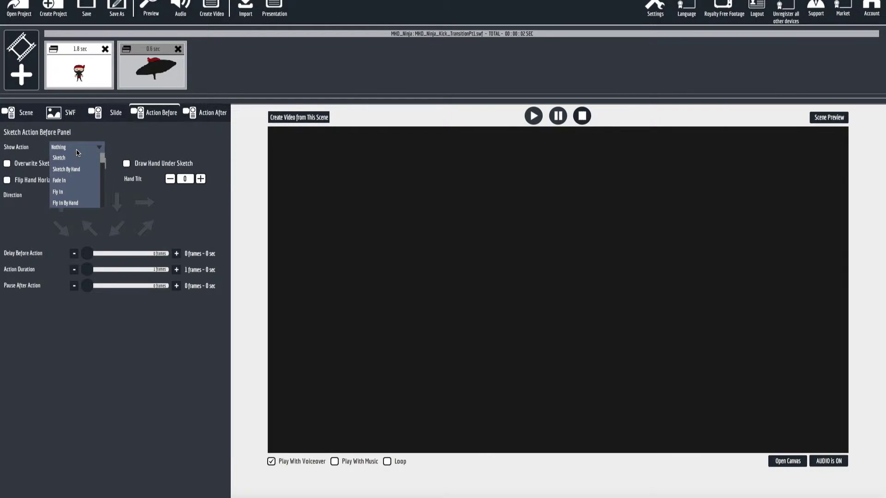
{"action": "left_click", "coordinate": [74, 203]}
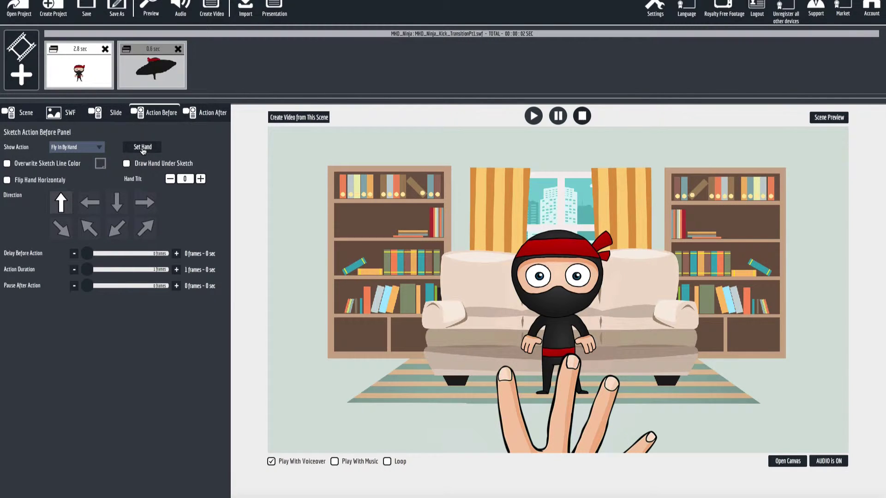
{"action": "left_click", "coordinate": [142, 148]}
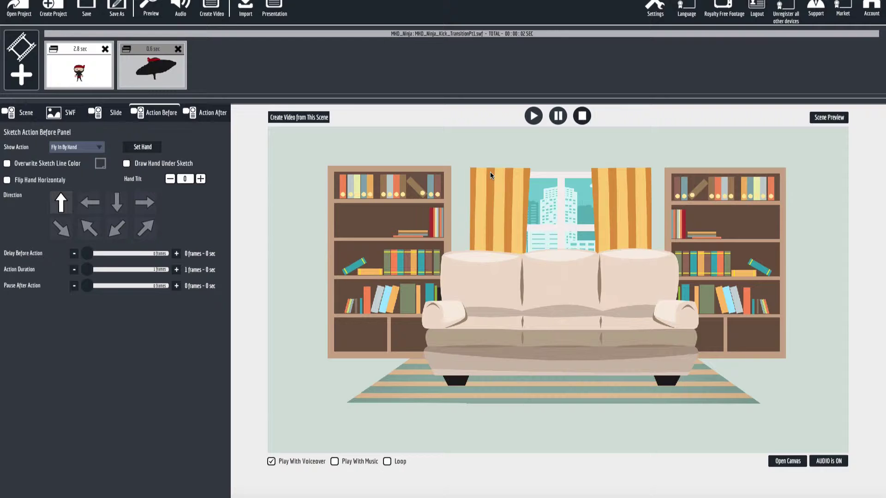
{"action": "left_click", "coordinate": [490, 176]}
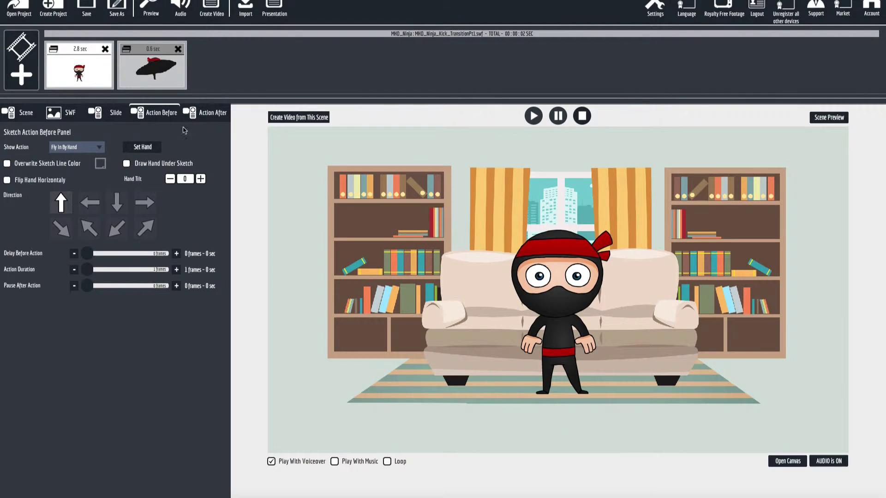
Set the ninja's fly-in action duration to 24 frames and its direction to diagonally up-left
{"action": "left_click", "coordinate": [176, 270]}
{"action": "left_click", "coordinate": [177, 270]}
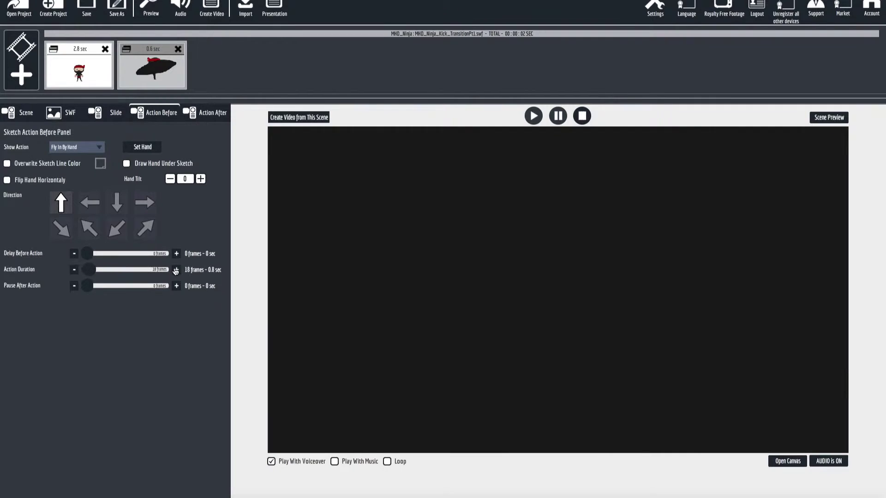
{"action": "left_click", "coordinate": [176, 270]}
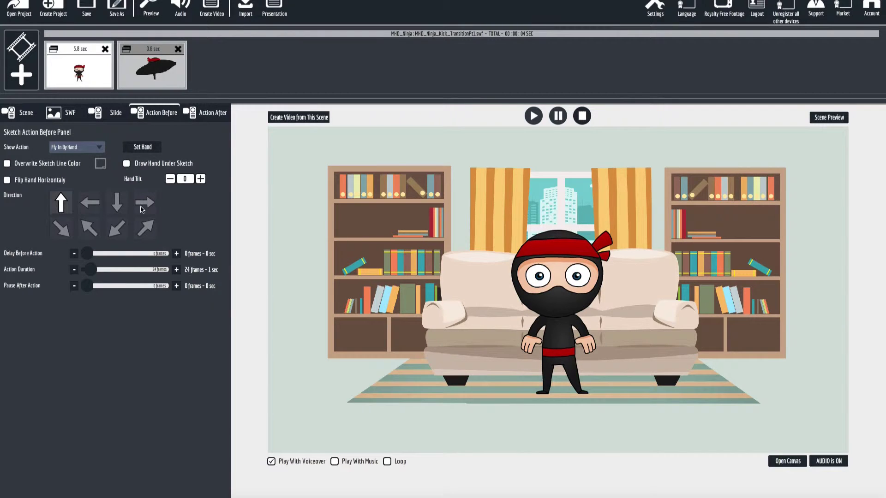
{"action": "left_click", "coordinate": [96, 234]}
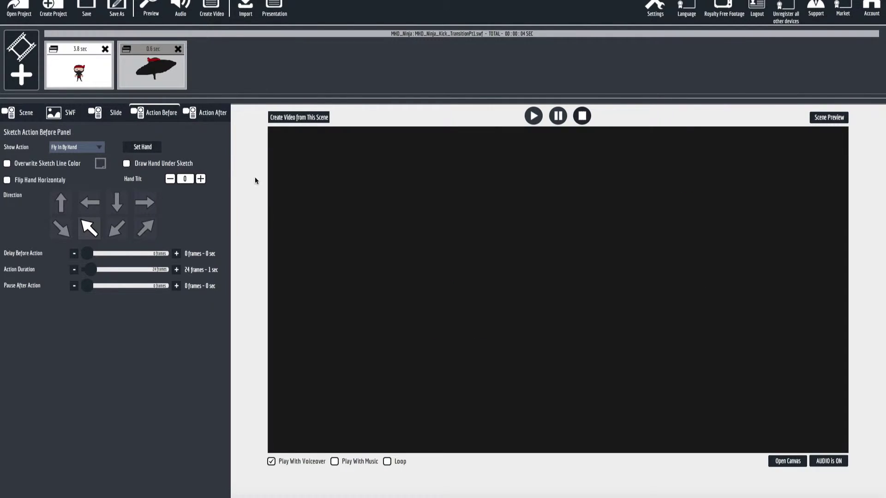
Set the second scene's background image to SubwayCar.png from the VMT3_Backgrounds gallery folder
{"action": "left_click", "coordinate": [149, 67]}
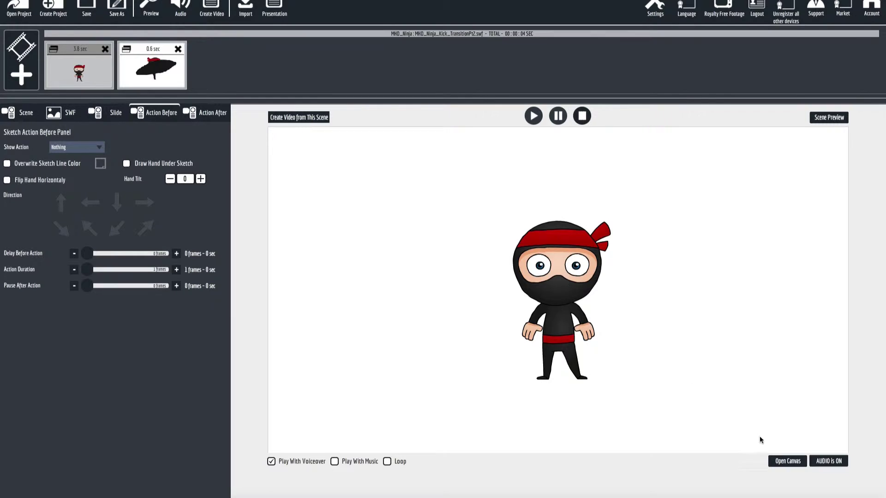
{"action": "left_click", "coordinate": [22, 115]}
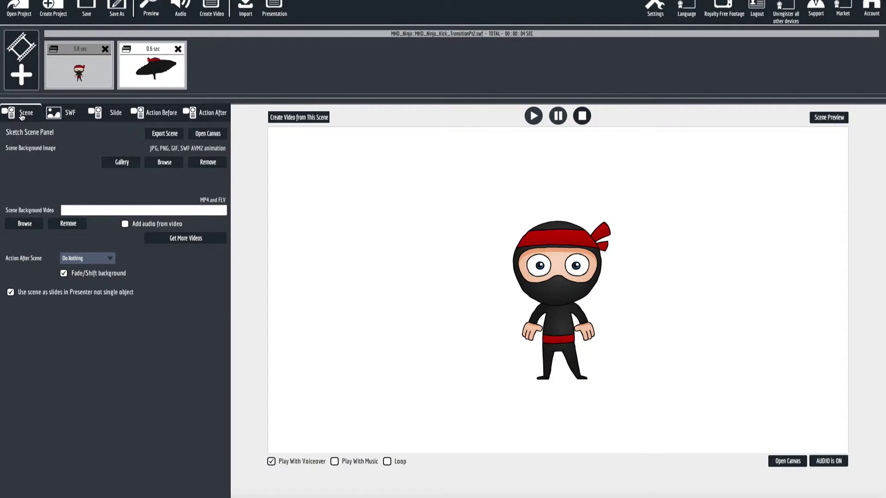
{"action": "left_click", "coordinate": [122, 162]}
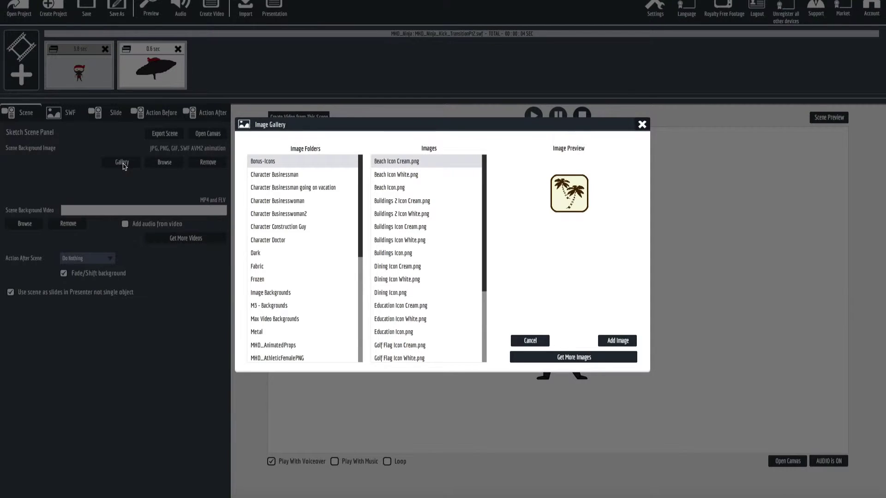
{"action": "scroll", "coordinate": [294, 291], "scroll_direction": "down", "scroll_amount": 5}
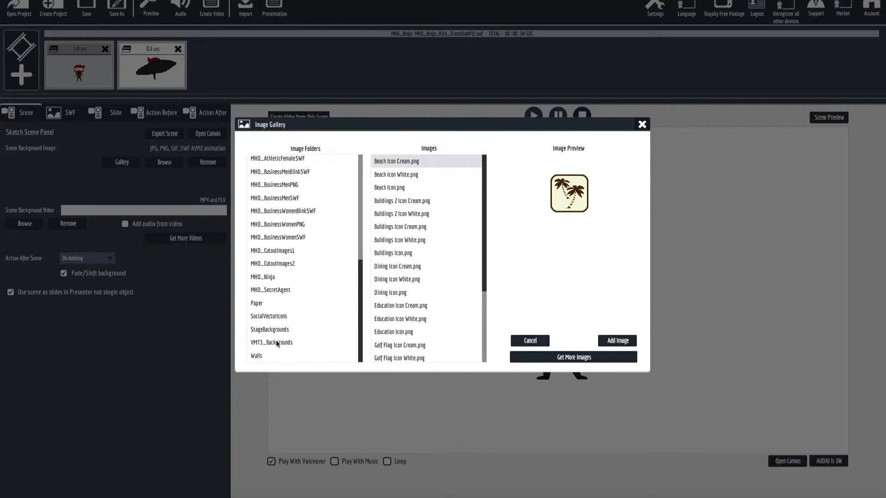
{"action": "left_click", "coordinate": [277, 343]}
{"action": "scroll", "coordinate": [443, 312], "scroll_direction": "down", "scroll_amount": 5}
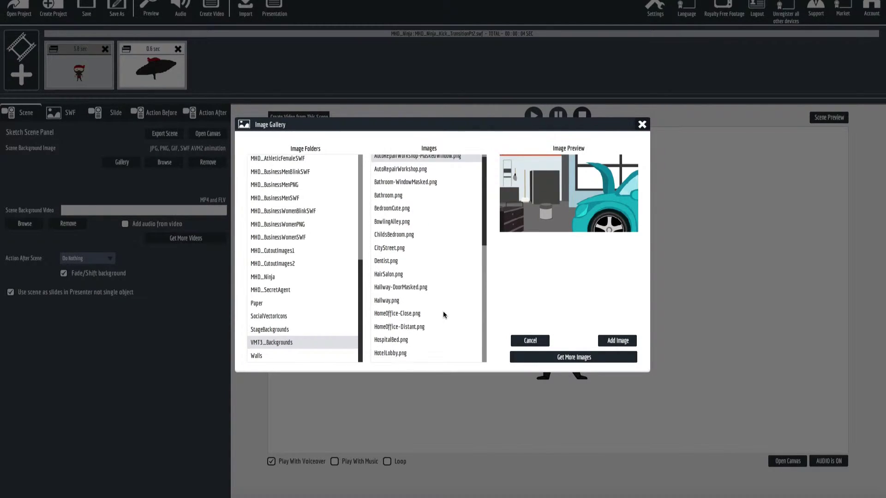
{"action": "left_click", "coordinate": [374, 317]}
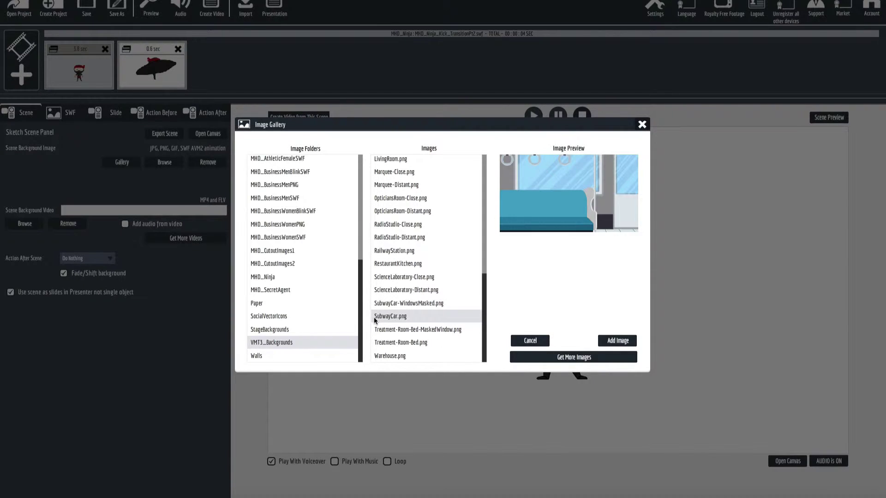
{"action": "left_click", "coordinate": [617, 342]}
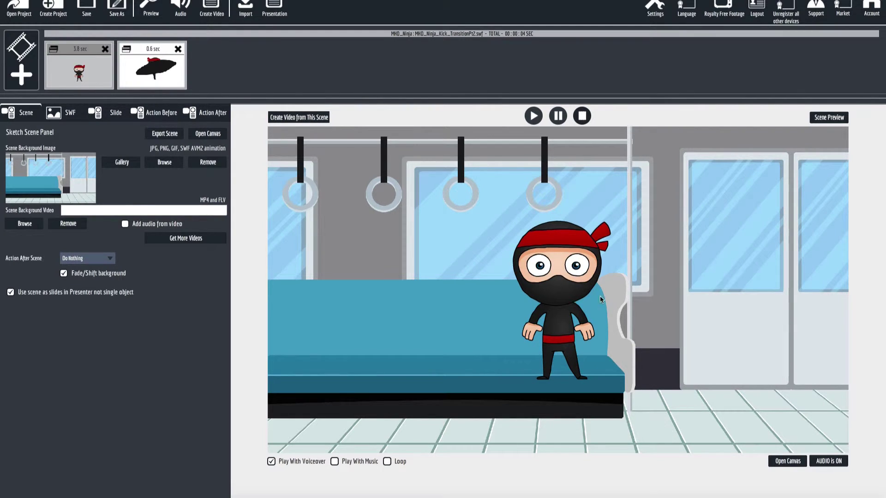
Enlarge the second scene's kick animation proportionally well beyond the canvas and move it slightly down
{"action": "left_click", "coordinate": [782, 463]}
{"action": "key", "text": "shift"}
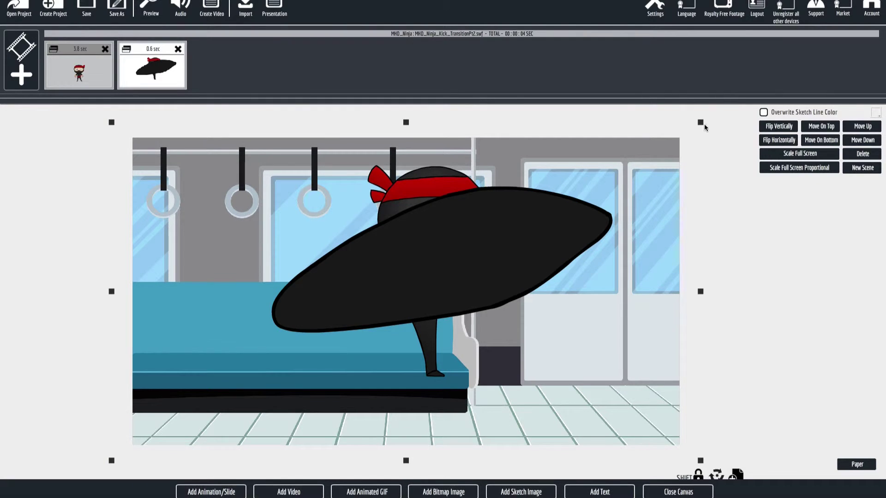
{"action": "left_click_drag", "start_coordinate": [703, 123], "coordinate": [767, 84]}
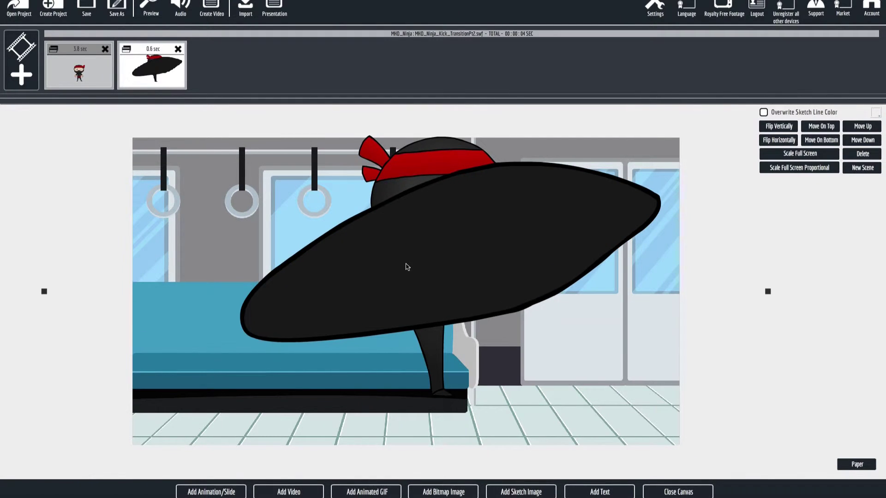
{"action": "left_click_drag", "start_coordinate": [402, 283], "coordinate": [400, 301]}
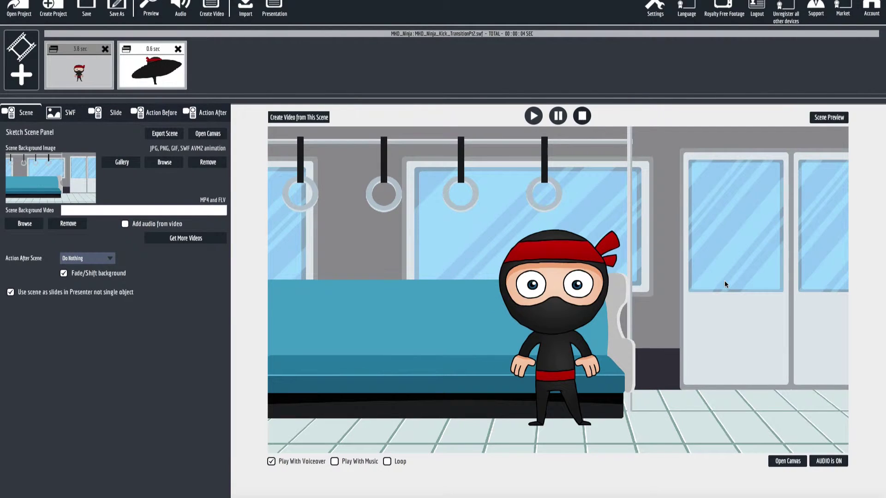
Set the second scene's kick animation to play for 8 frames, playing the scene to check the timing
{"action": "left_click", "coordinate": [533, 115]}
{"action": "left_click", "coordinate": [532, 115]}
{"action": "left_click", "coordinate": [63, 115]}
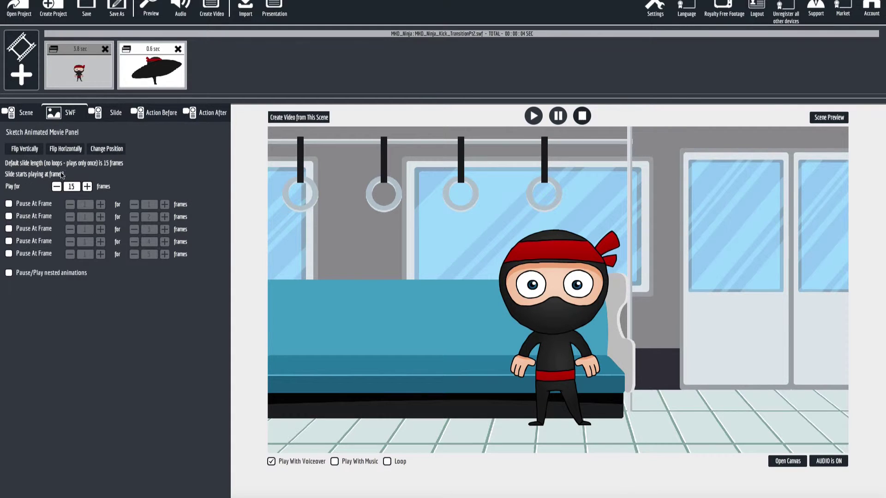
{"action": "left_click", "coordinate": [56, 187]}
{"action": "left_click", "coordinate": [57, 187]}
{"action": "left_click", "coordinate": [56, 187]}
{"action": "left_click", "coordinate": [56, 187]}
{"action": "left_click", "coordinate": [56, 186]}
{"action": "left_click", "coordinate": [57, 187]}
{"action": "left_click", "coordinate": [57, 187]}
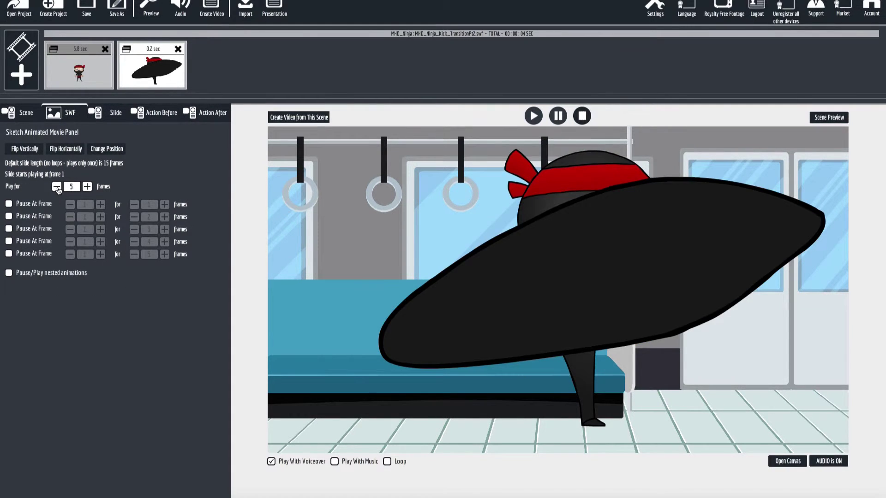
{"action": "left_click", "coordinate": [87, 186]}
{"action": "left_click", "coordinate": [87, 186]}
{"action": "left_click", "coordinate": [87, 187]}
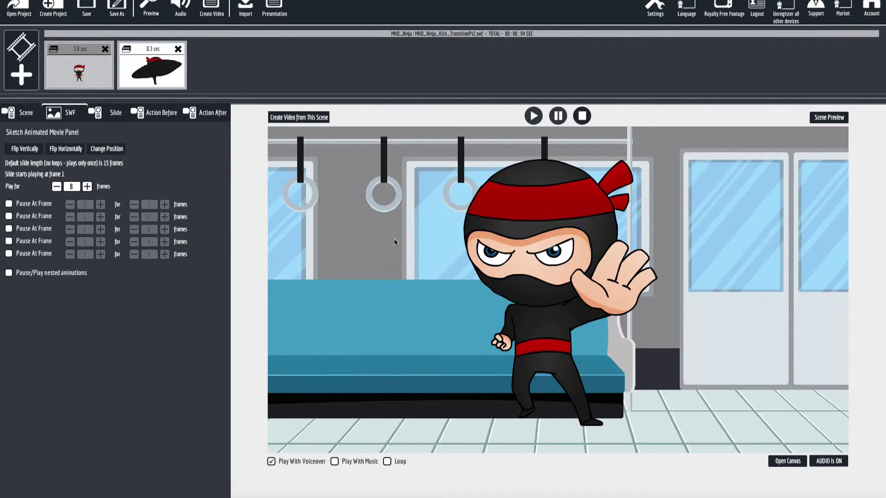
{"action": "left_click", "coordinate": [534, 116]}
{"action": "left_click", "coordinate": [533, 116]}
Set the second scene's action after the animation to Fly Out By Hand with a rightward direction
{"action": "left_click", "coordinate": [201, 114]}
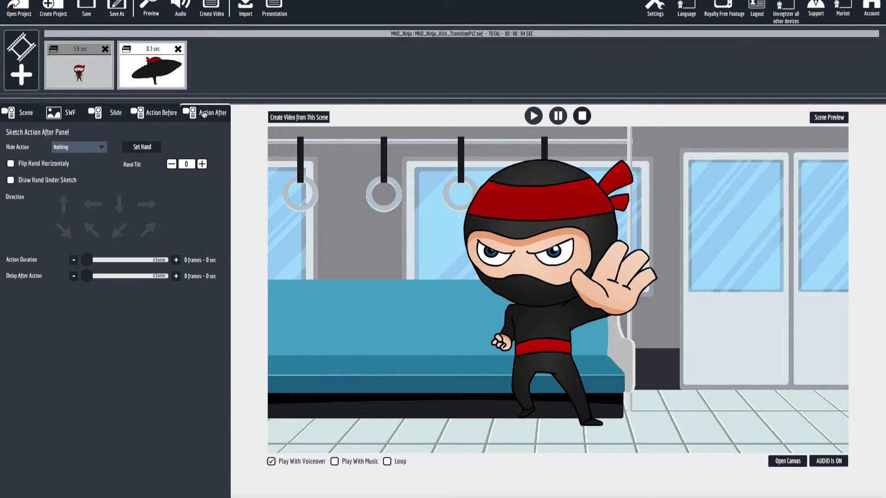
{"action": "left_click", "coordinate": [83, 148]}
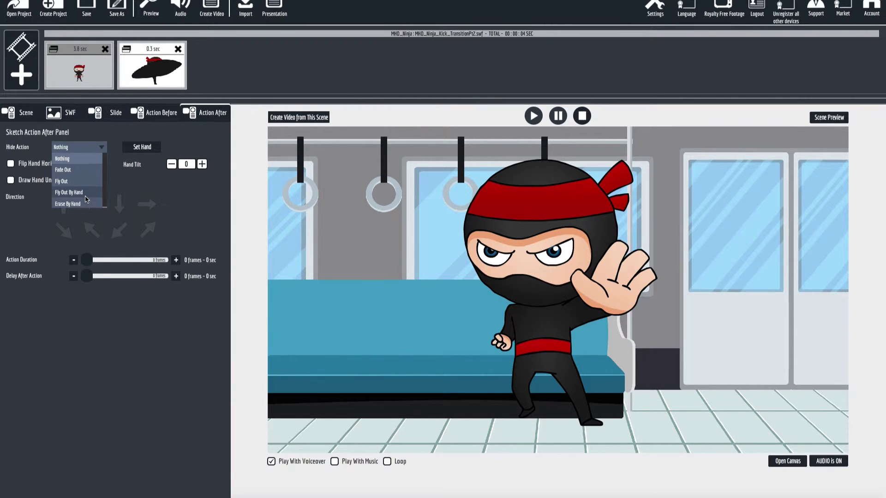
{"action": "left_click", "coordinate": [85, 181]}
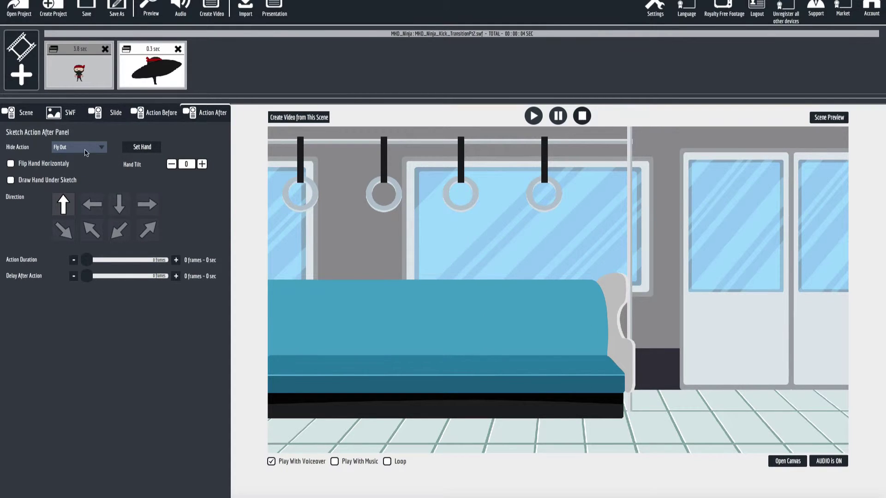
{"action": "left_click", "coordinate": [85, 152]}
{"action": "left_click", "coordinate": [86, 192]}
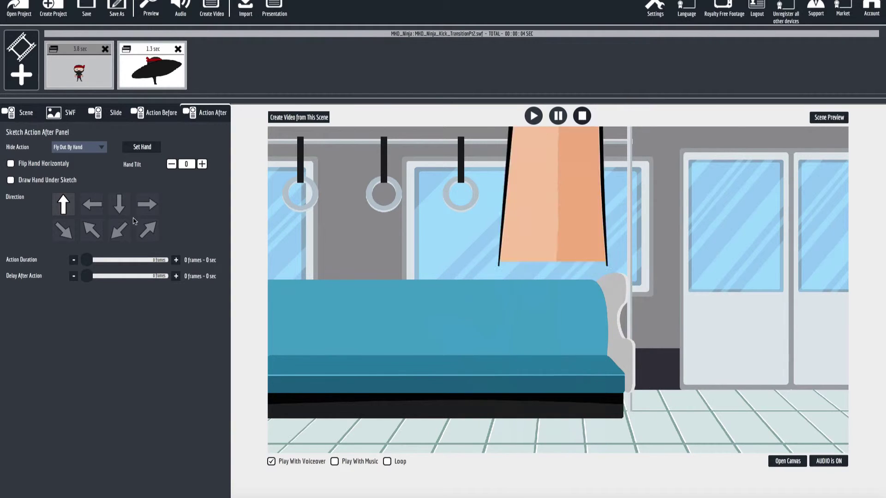
{"action": "left_click", "coordinate": [149, 204]}
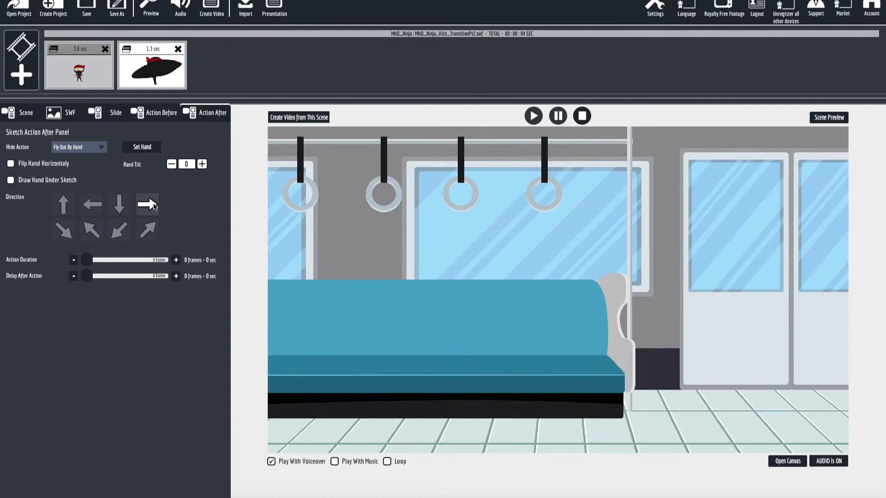
Set the fly-out action duration to 23 frames and choose the two-finger hand for it
{"action": "left_click", "coordinate": [176, 260]}
{"action": "left_click", "coordinate": [74, 261]}
{"action": "left_click", "coordinate": [73, 261]}
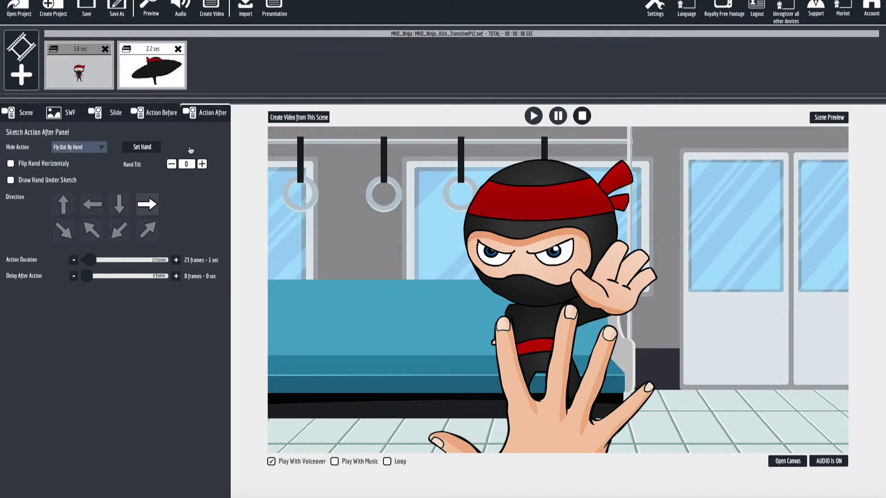
{"action": "left_click", "coordinate": [143, 146]}
{"action": "left_click", "coordinate": [493, 164]}
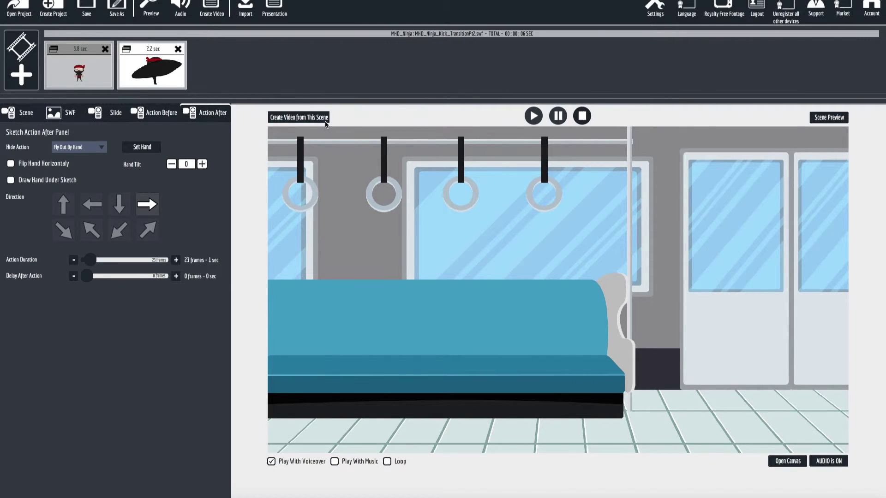
Preview the whole project twice to check the kick transition between the two scenes
{"action": "left_click", "coordinate": [152, 1]}
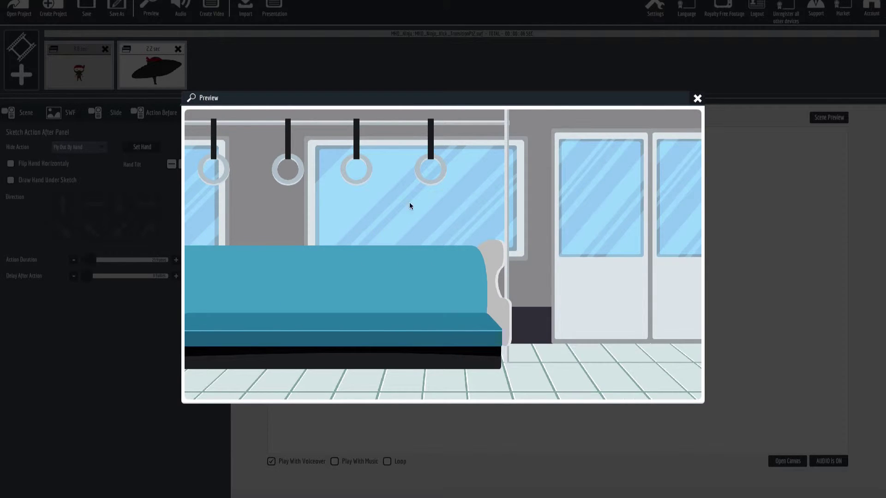
{"action": "left_click", "coordinate": [697, 99]}
{"action": "left_click", "coordinate": [91, 75]}
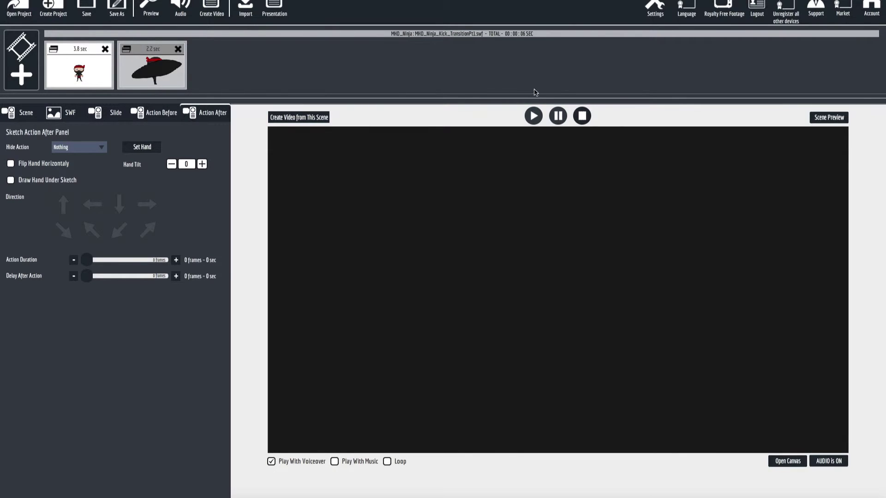
{"action": "left_click", "coordinate": [138, 69]}
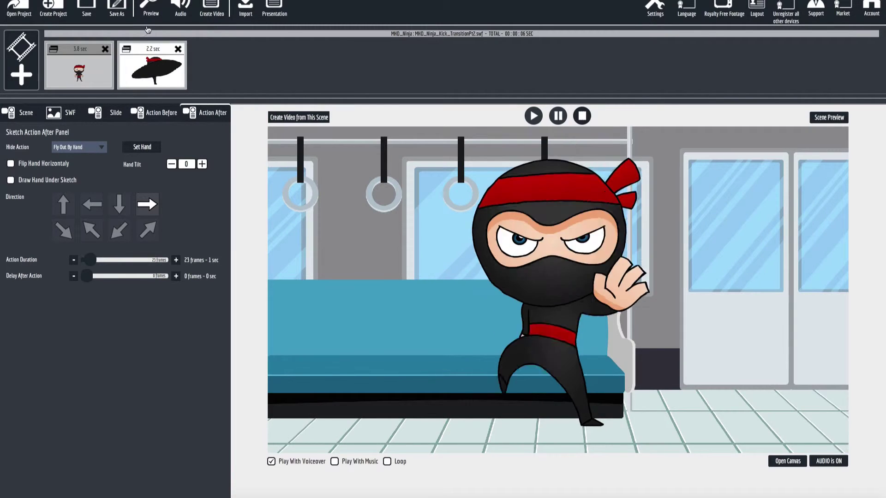
{"action": "left_click", "coordinate": [152, 5]}
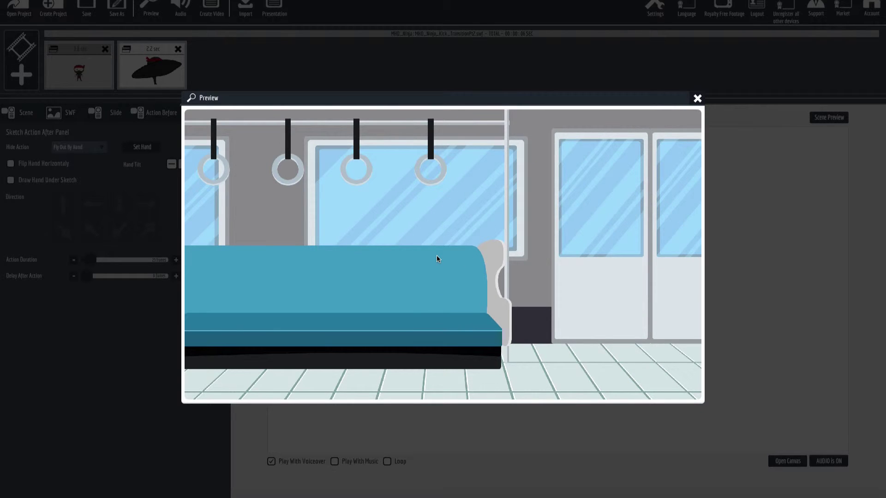
{"action": "left_click", "coordinate": [697, 98]}
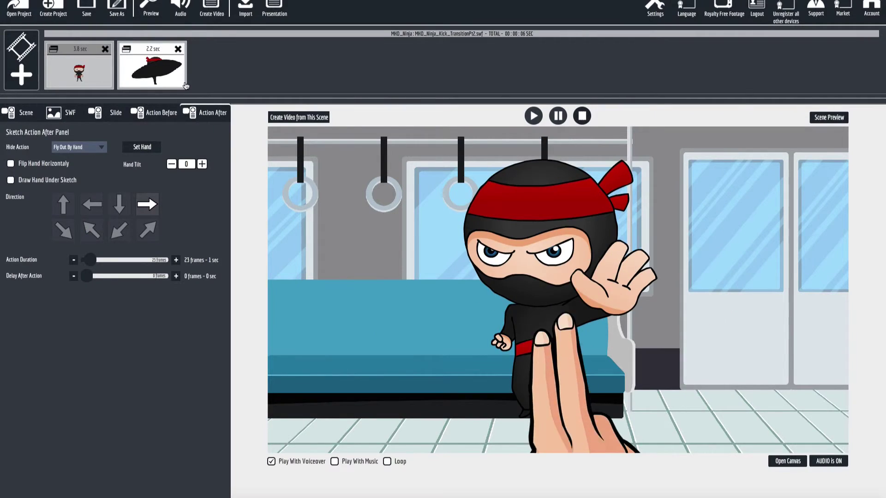
Add a new scene with the MHD_Ninja_Kick_Transition.swf animation and enlarge it proportionally slightly beyond the canvas edges
{"action": "left_click", "coordinate": [30, 74]}
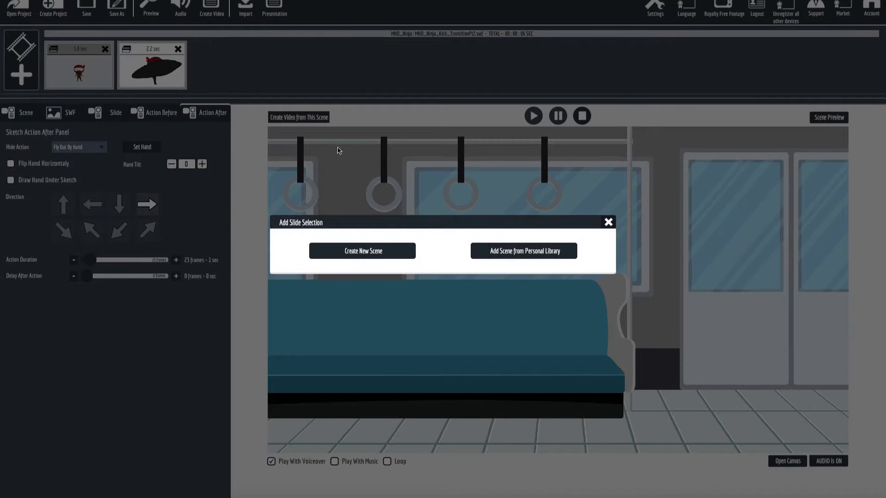
{"action": "left_click", "coordinate": [380, 250]}
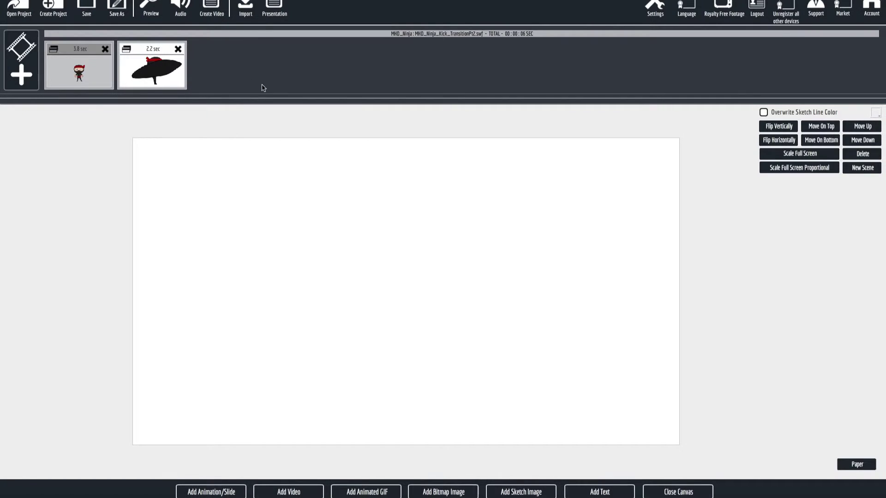
{"action": "left_click", "coordinate": [219, 492]}
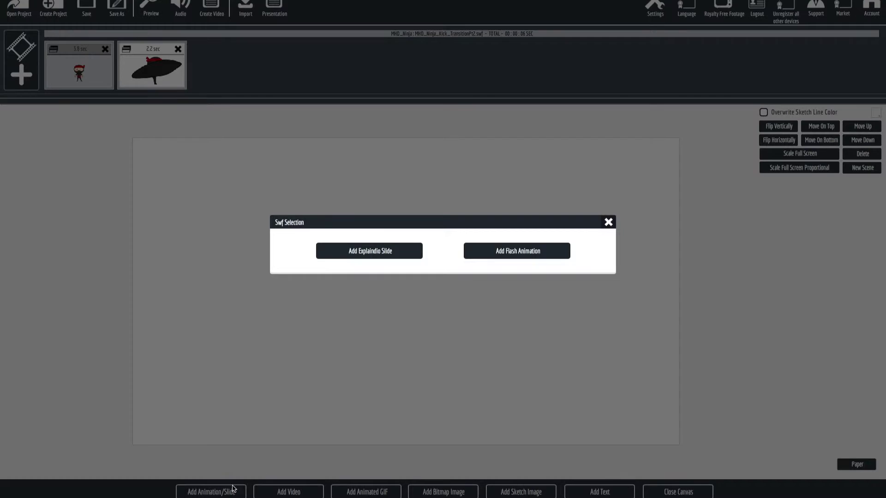
{"action": "left_click", "coordinate": [505, 254]}
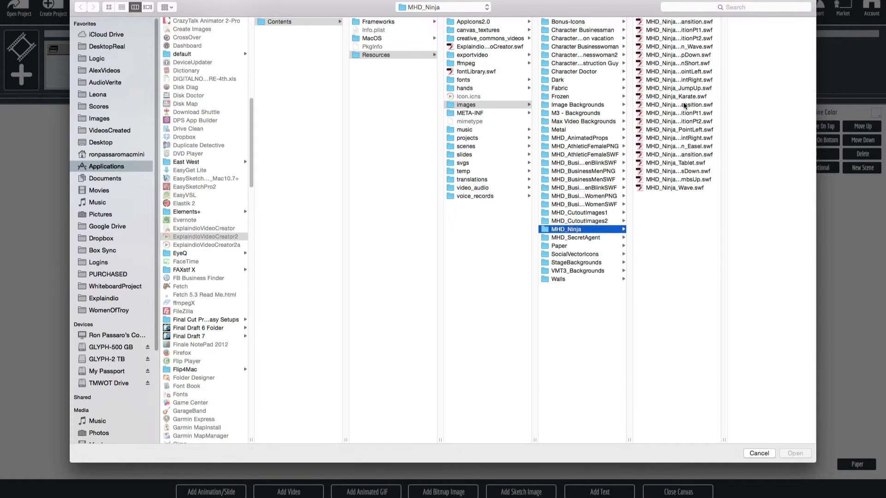
{"action": "left_click_drag", "start_coordinate": [725, 438], "coordinate": [792, 433]}
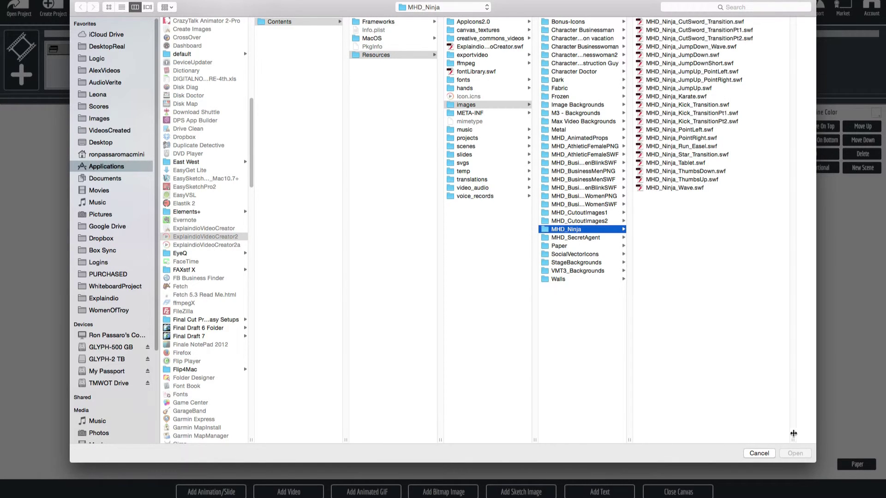
{"action": "left_click", "coordinate": [692, 105]}
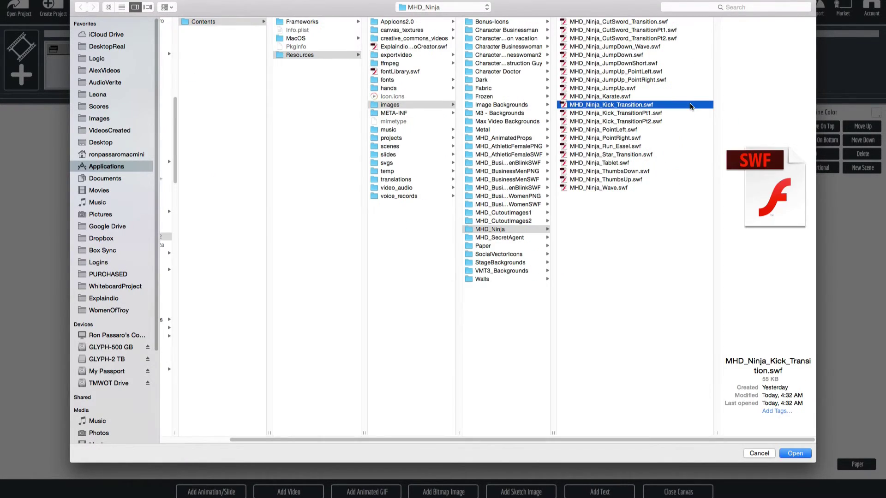
{"action": "left_click", "coordinate": [780, 452]}
{"action": "left_click", "coordinate": [696, 368]}
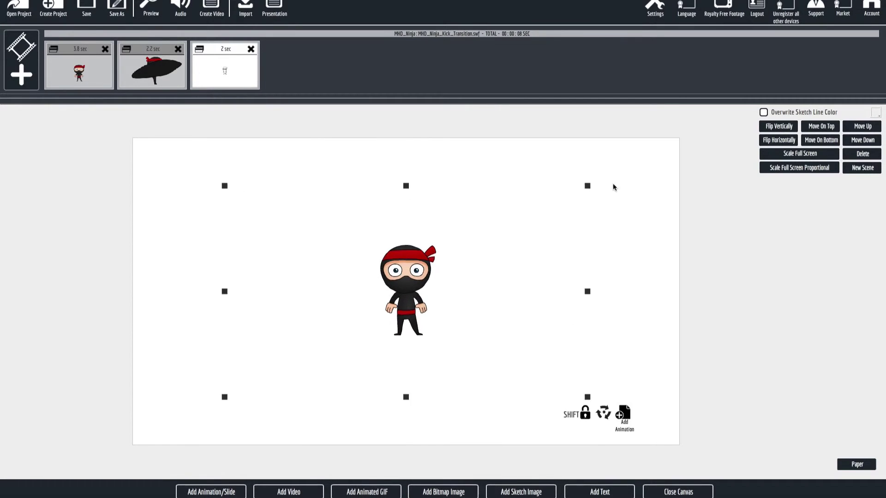
{"action": "left_click_drag", "start_coordinate": [614, 186], "coordinate": [687, 154]}
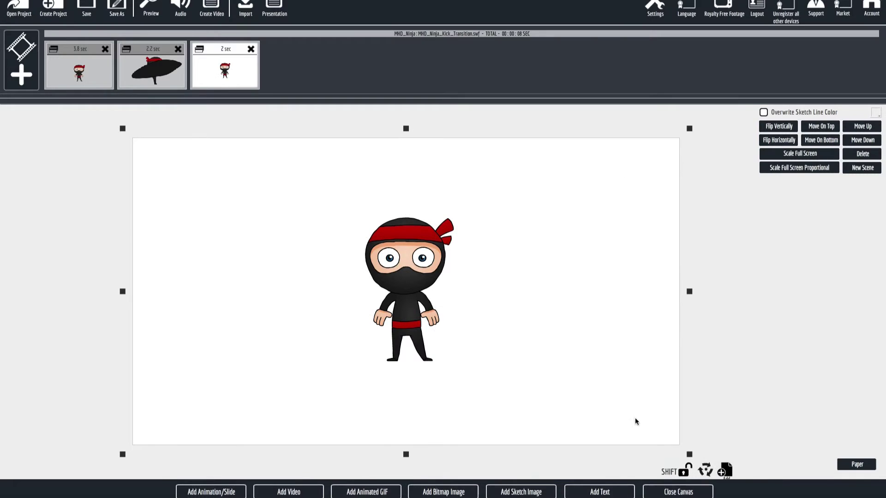
{"action": "left_click", "coordinate": [677, 492]}
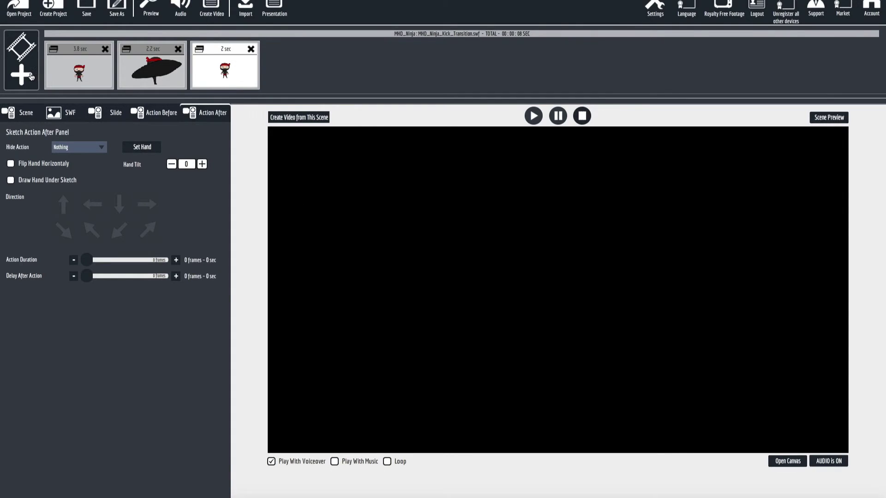
Add another new scene with the MHD_Ninja_JumpDown_Wave.swf animation from the MHD_Ninja folder
{"action": "left_click", "coordinate": [31, 77]}
{"action": "left_click", "coordinate": [400, 261]}
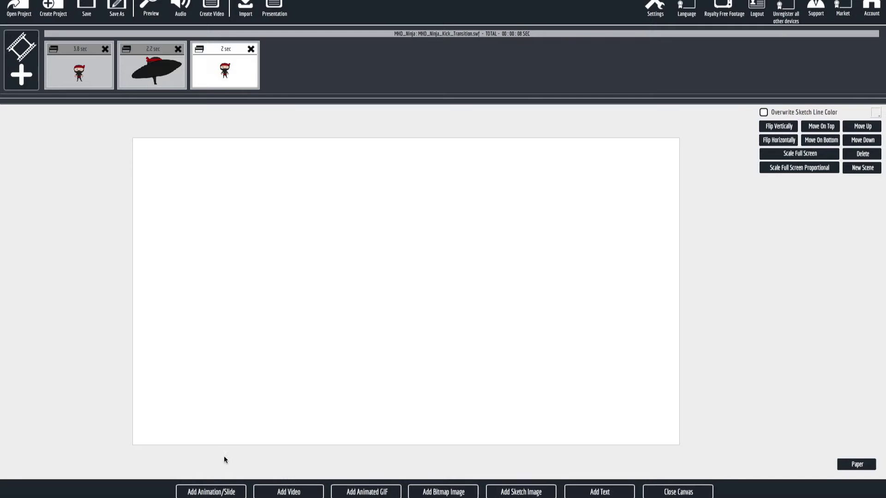
{"action": "left_click", "coordinate": [223, 492]}
{"action": "left_click", "coordinate": [534, 258]}
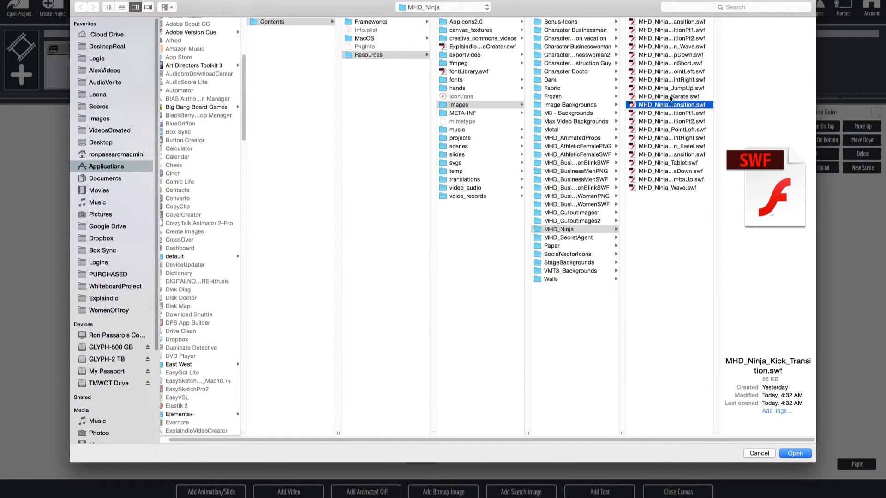
{"action": "left_click", "coordinate": [710, 199]}
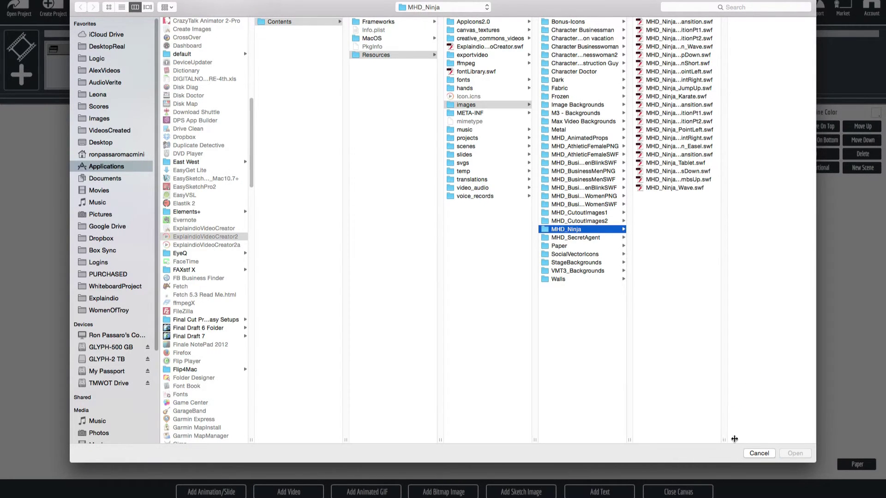
{"action": "left_click_drag", "start_coordinate": [734, 438], "coordinate": [790, 439]}
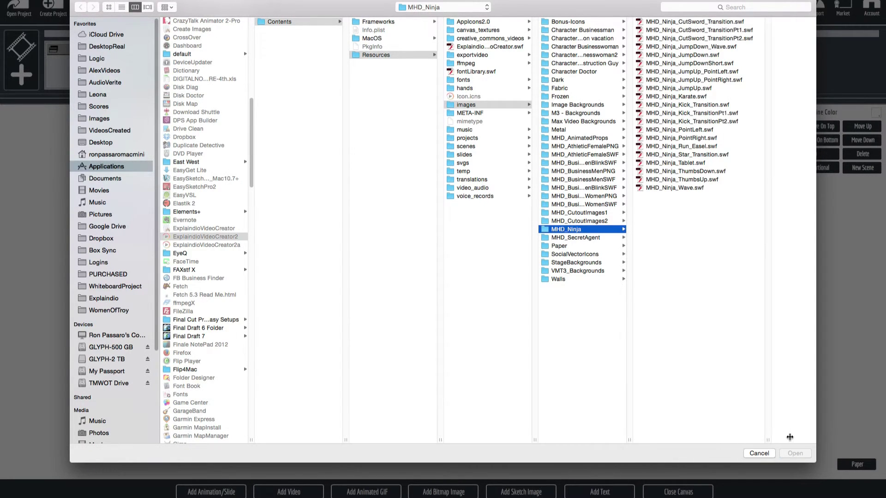
{"action": "left_click", "coordinate": [701, 46]}
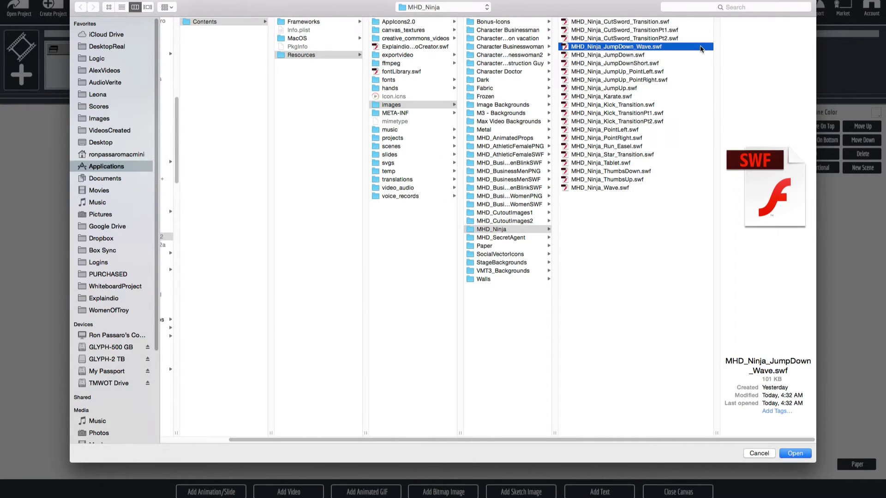
{"action": "double_click", "coordinate": [701, 47]}
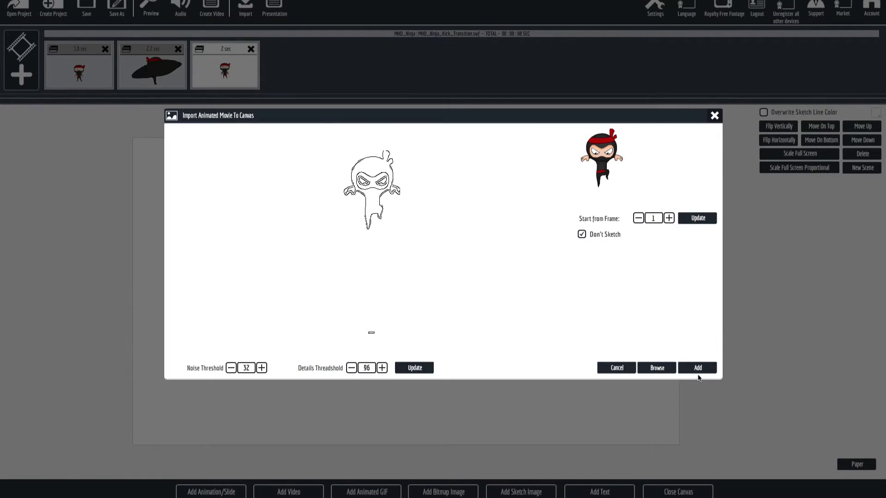
{"action": "left_click", "coordinate": [698, 367]}
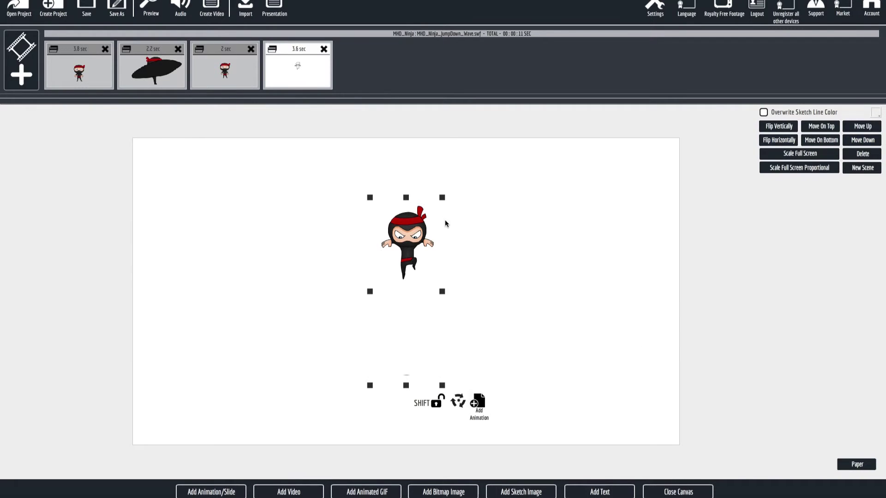
Enlarge the jump-down wave animation well above the canvas and move it up so its base meets the canvas's lower edge
{"action": "left_click_drag", "start_coordinate": [442, 197], "coordinate": [545, 132]}
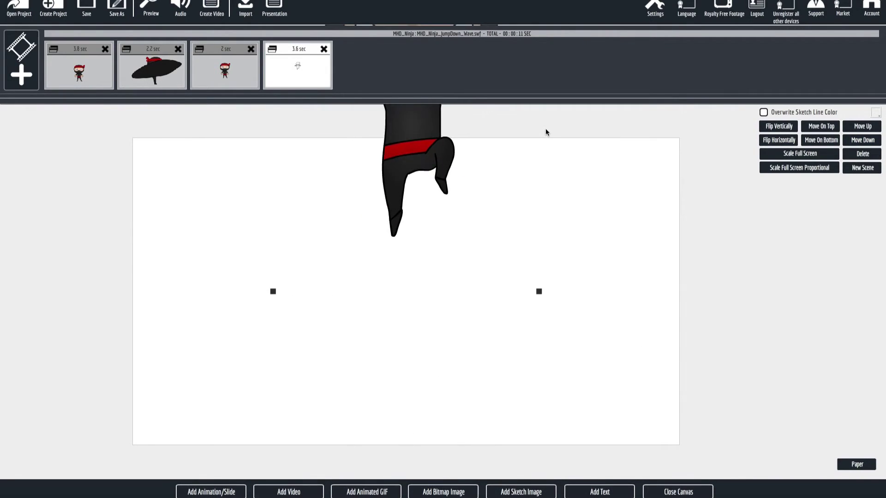
{"action": "scroll", "coordinate": [735, 316], "scroll_direction": "down", "scroll_amount": 3}
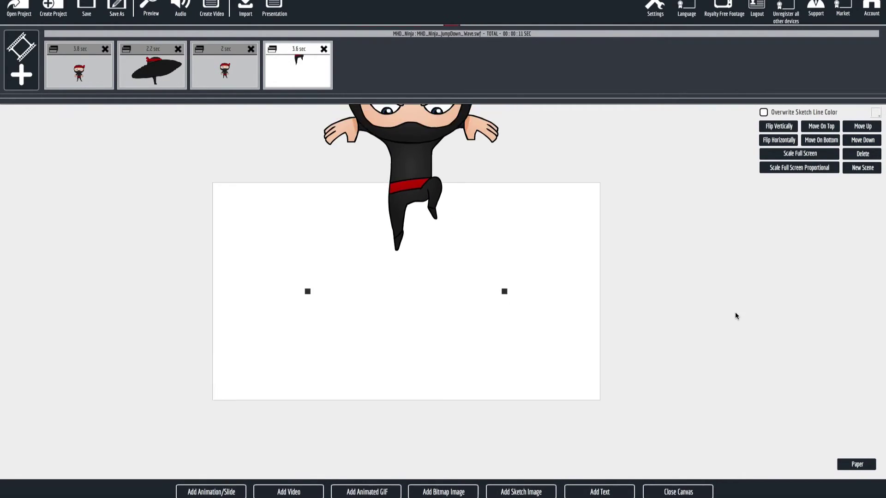
{"action": "left_click_drag", "start_coordinate": [401, 234], "coordinate": [406, 163]}
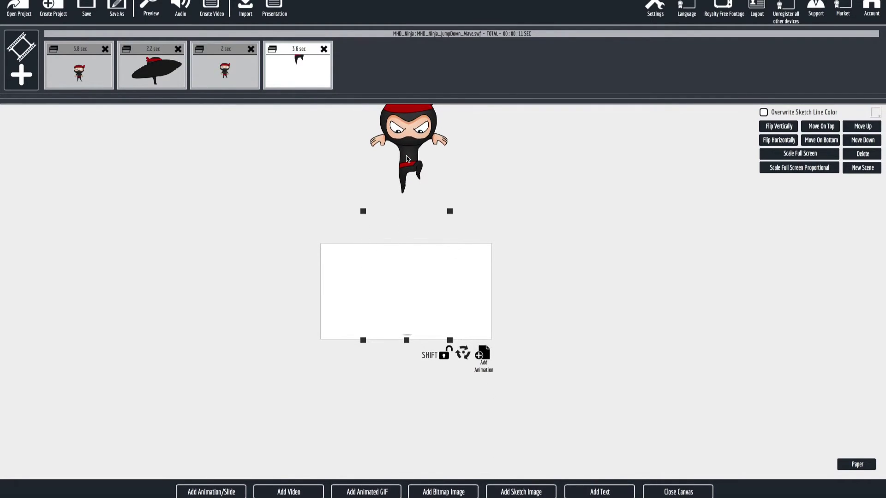
{"action": "left_click", "coordinate": [681, 490]}
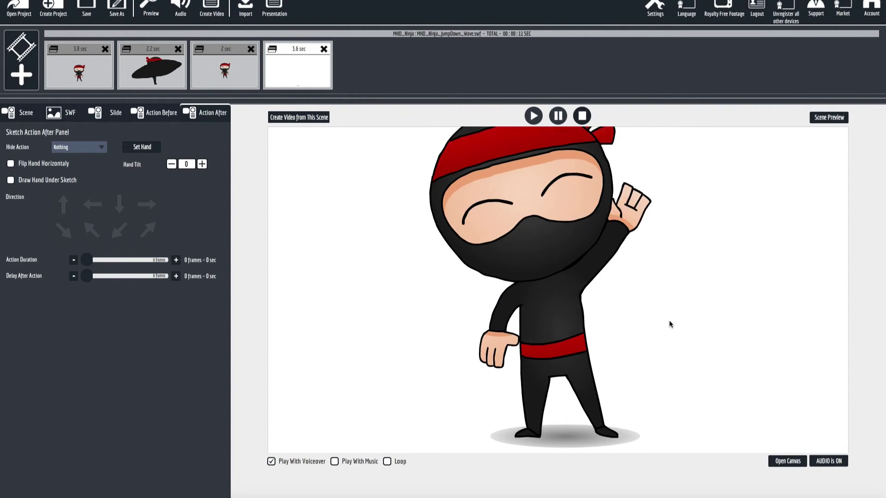
Reopen the canvas and move the jump-down wave animation slightly down so its base sits at the canvas's lower edge
{"action": "left_click", "coordinate": [778, 461]}
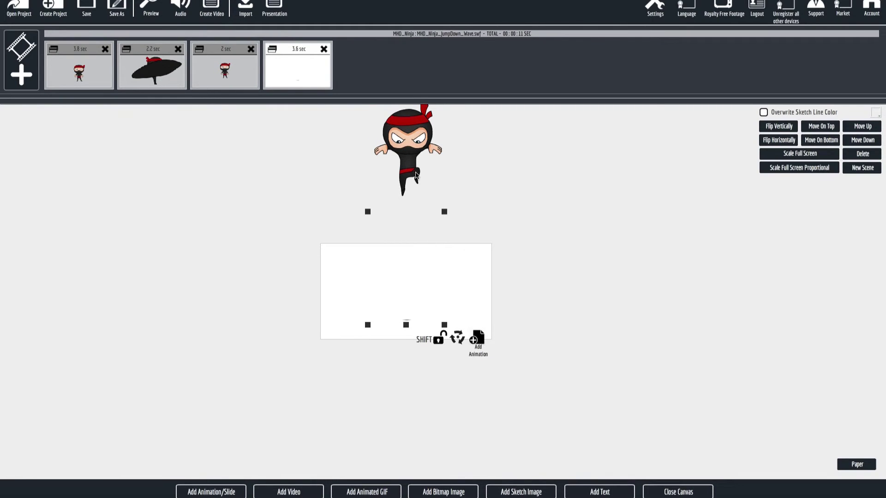
{"action": "left_click_drag", "start_coordinate": [415, 175], "coordinate": [416, 189]}
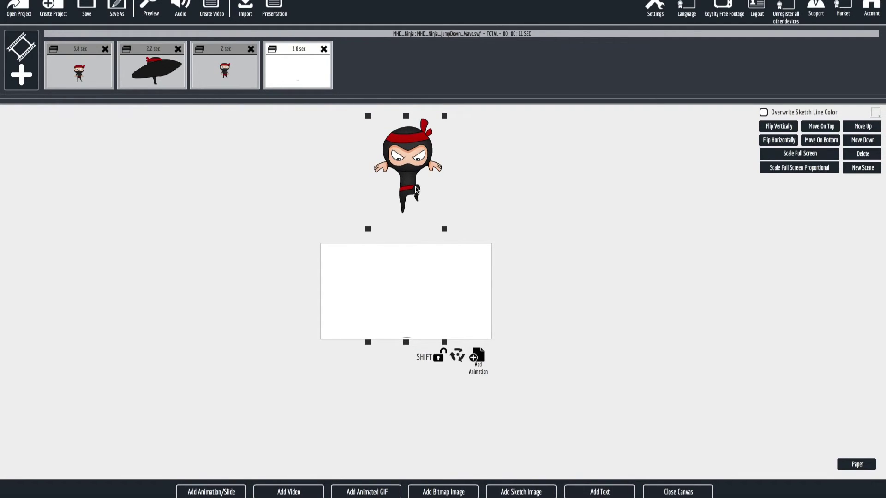
{"action": "left_click", "coordinate": [691, 490]}
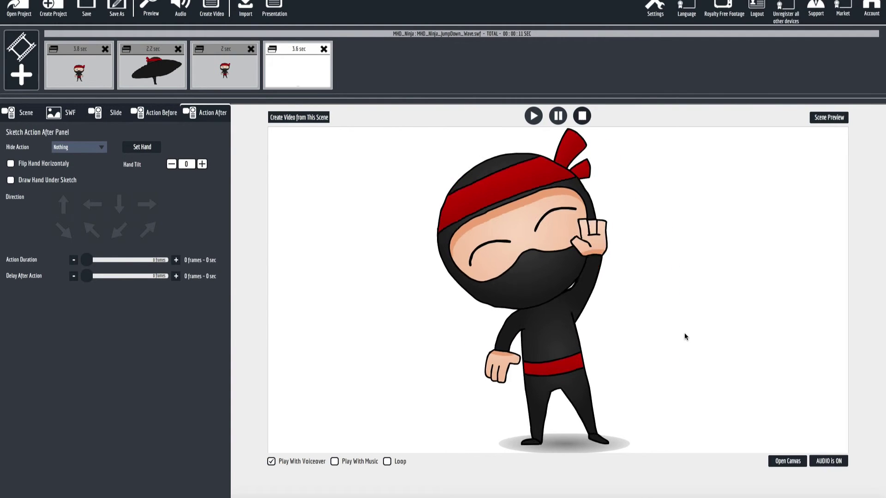
Reorder the timeline so the single-file kick transition scene comes first and the jump-down wave scene second
{"action": "left_click", "coordinate": [229, 83]}
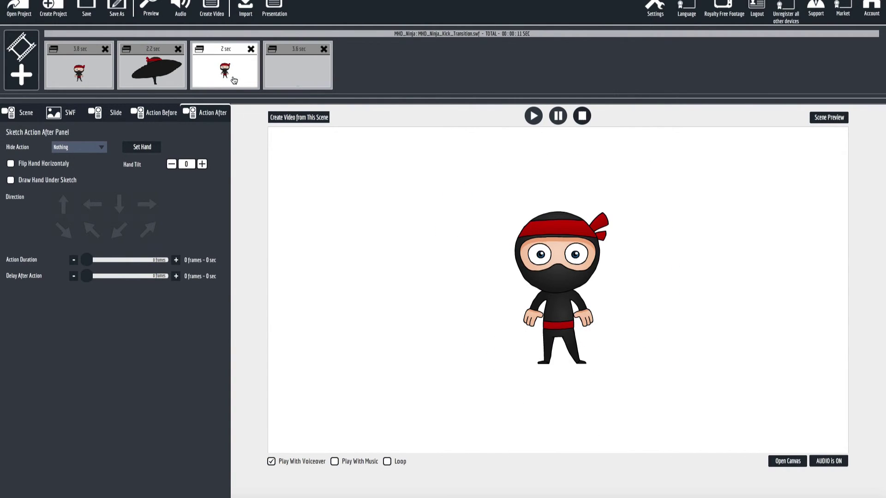
{"action": "left_click", "coordinate": [286, 79]}
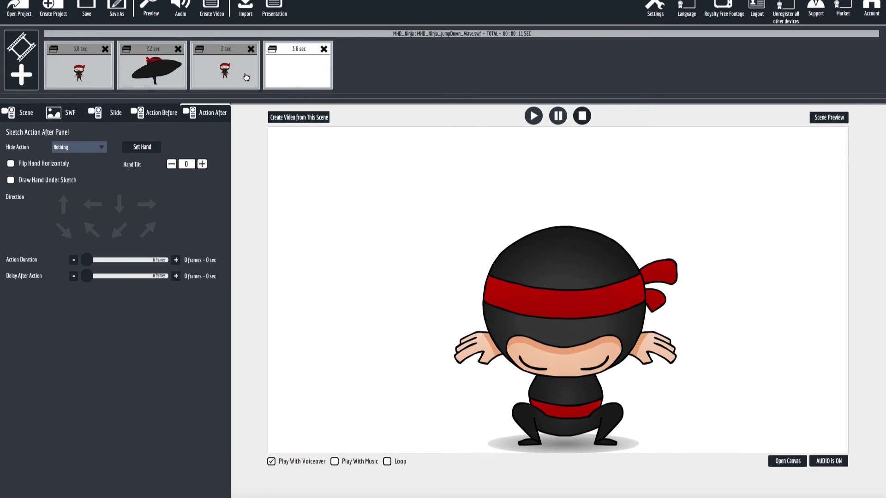
{"action": "left_click", "coordinate": [246, 77]}
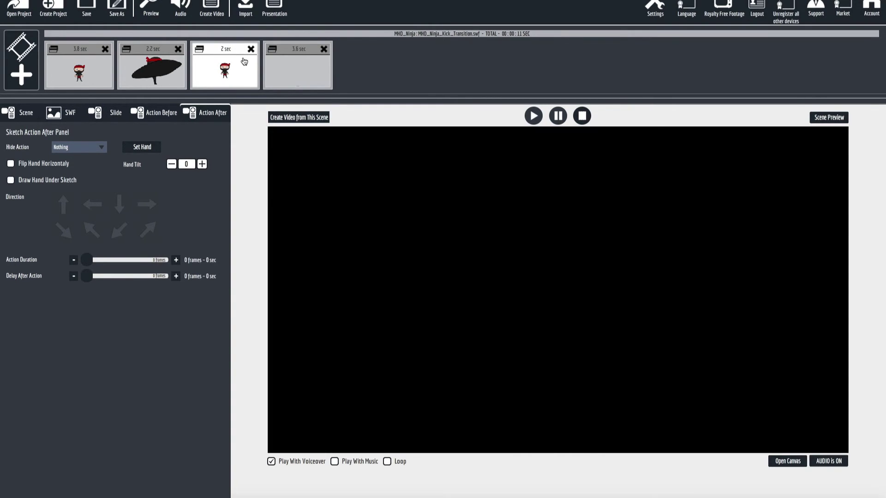
{"action": "left_click_drag", "start_coordinate": [244, 61], "coordinate": [55, 60]}
{"action": "left_click_drag", "start_coordinate": [277, 75], "coordinate": [119, 74]}
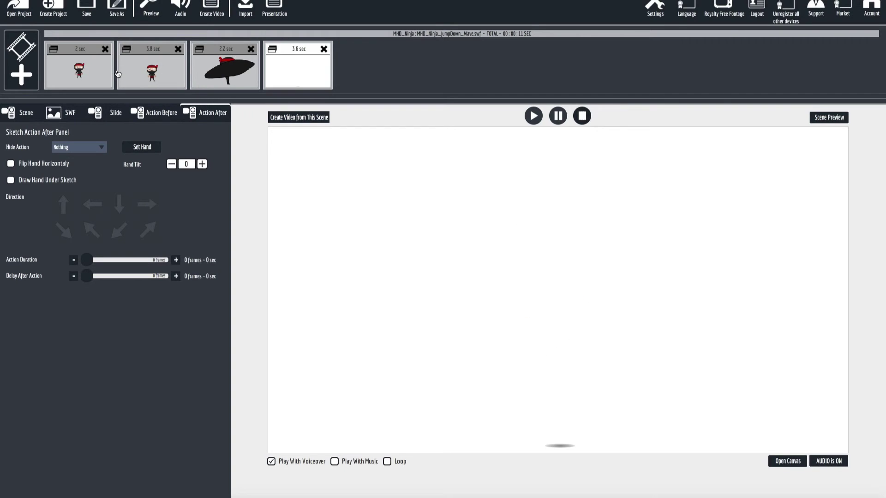
Preview the project repeatedly from the start to check how the single-file kick leads into the jump-down wave scene
{"action": "left_click", "coordinate": [156, 4]}
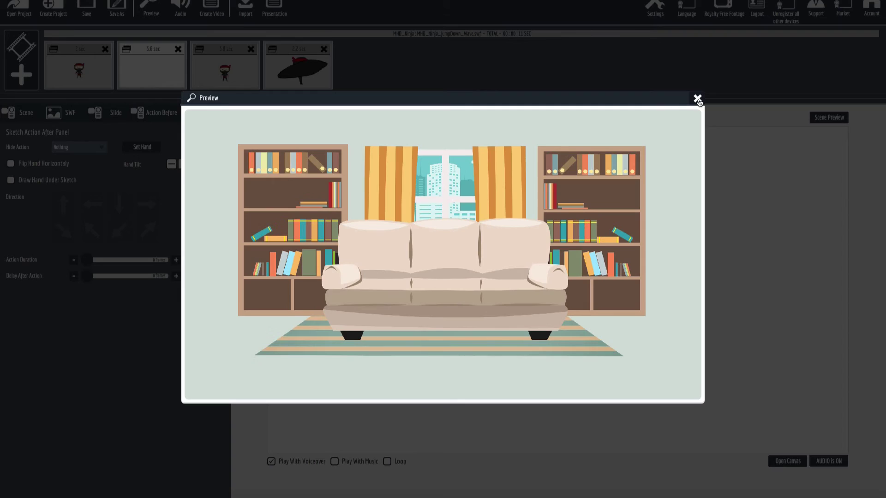
{"action": "left_click", "coordinate": [698, 99]}
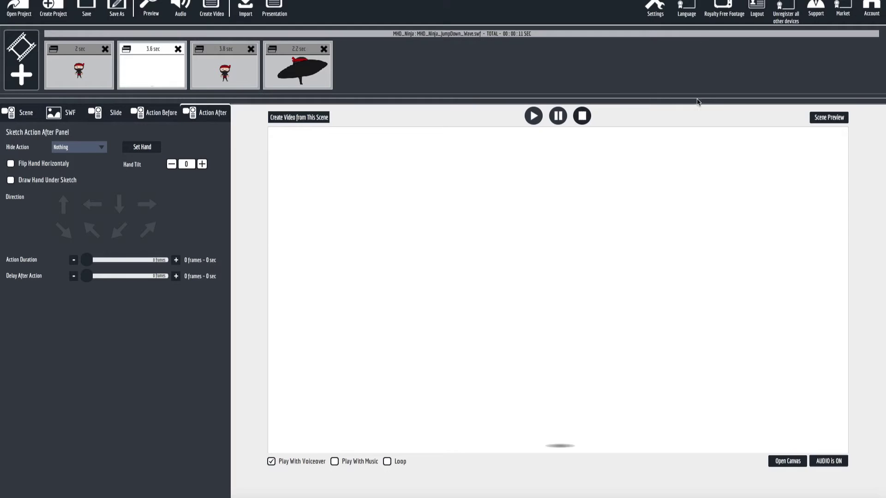
{"action": "left_click", "coordinate": [299, 74]}
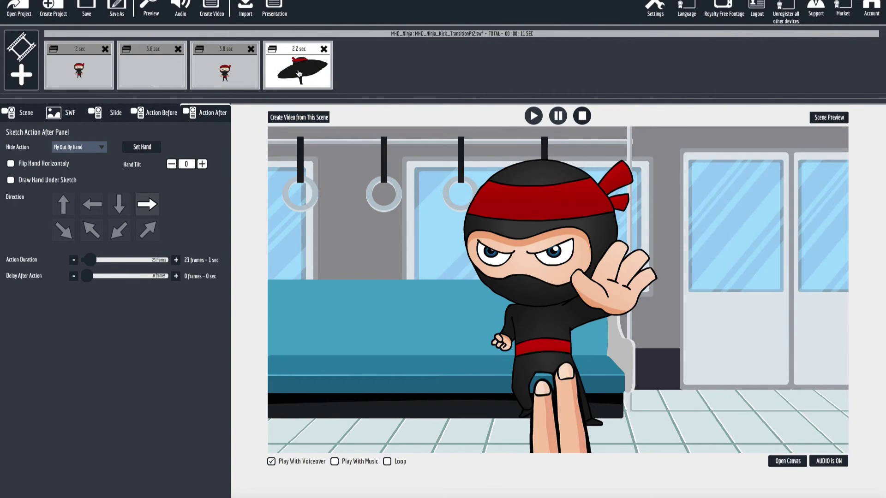
{"action": "left_click", "coordinate": [83, 69]}
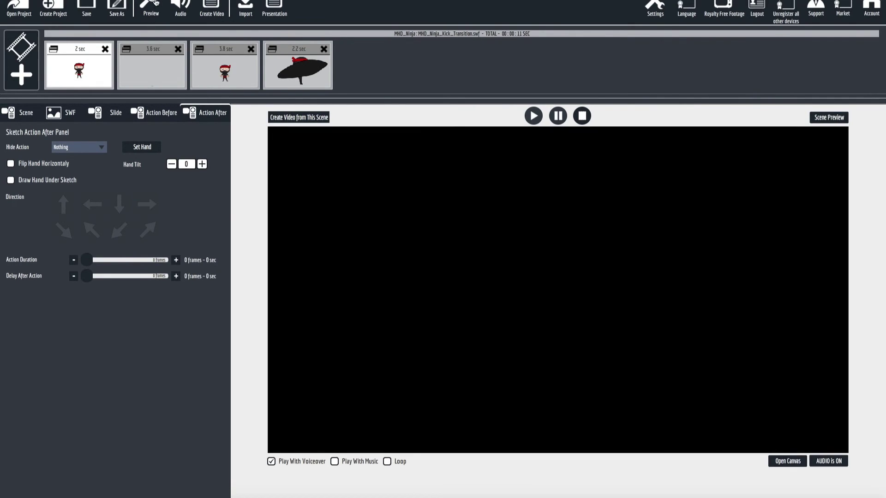
{"action": "left_click", "coordinate": [150, 7]}
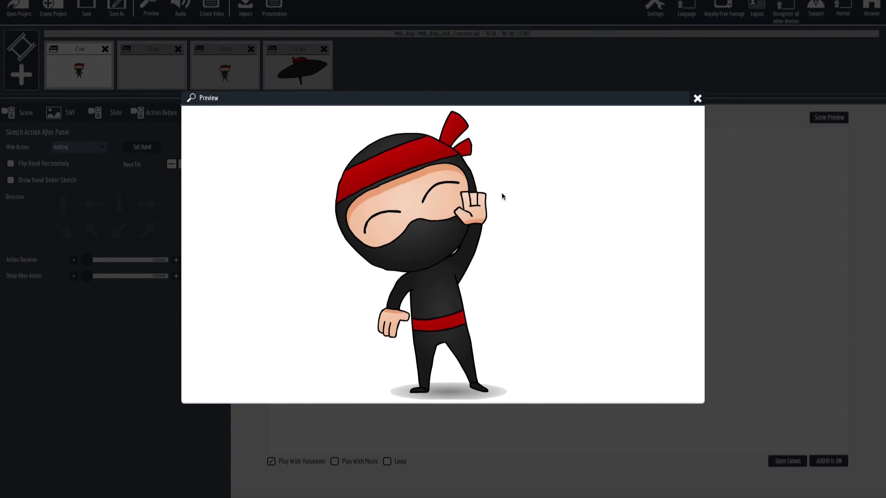
{"action": "left_click", "coordinate": [697, 98]}
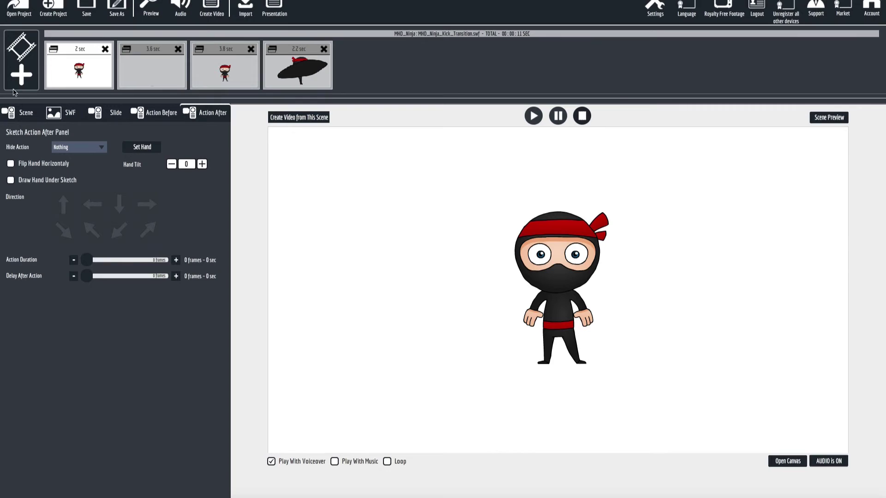
{"action": "left_click", "coordinate": [72, 63]}
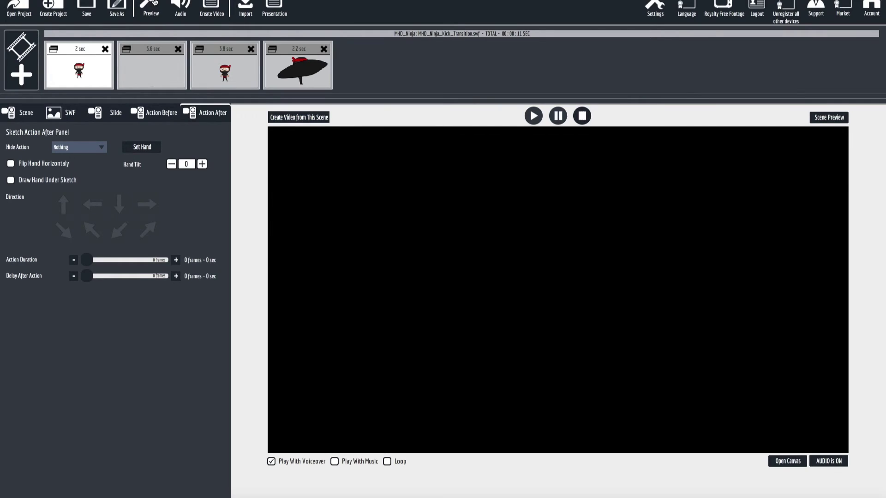
{"action": "left_click", "coordinate": [152, 5]}
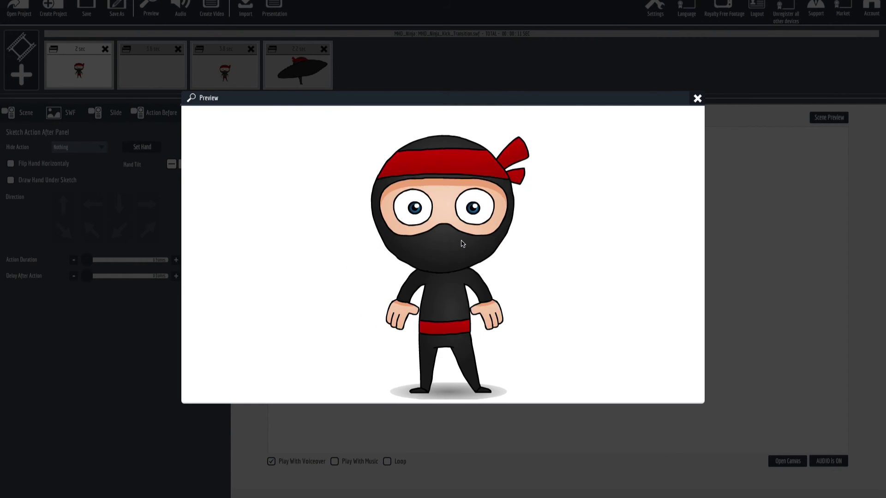
{"action": "left_click", "coordinate": [697, 98]}
Move the two-part kick transition scenes with the library and subway backgrounds back to the timeline's start and preview the project
{"action": "left_click", "coordinate": [203, 71]}
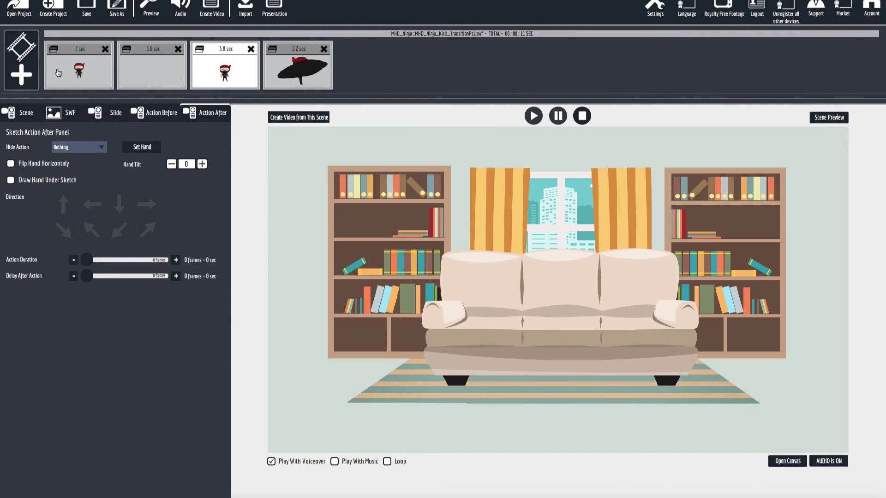
{"action": "left_click_drag", "start_coordinate": [58, 73], "coordinate": [52, 74]}
{"action": "left_click_drag", "start_coordinate": [306, 82], "coordinate": [130, 78]}
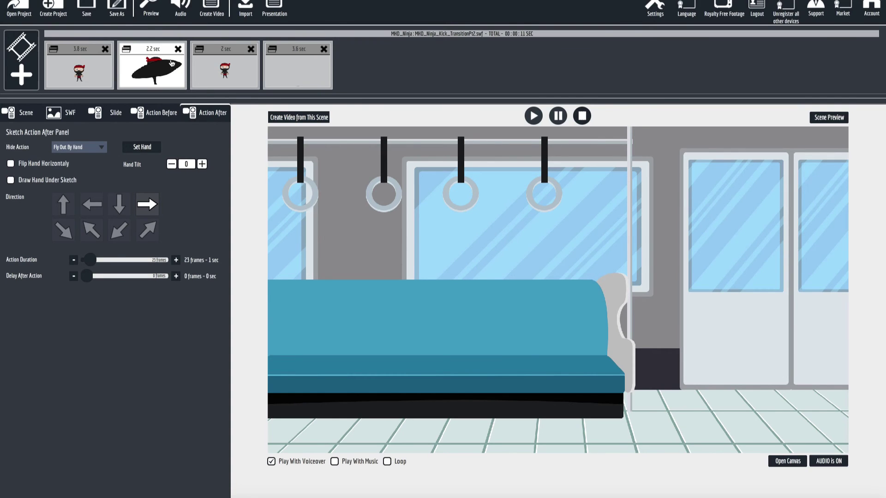
{"action": "left_click", "coordinate": [152, 5]}
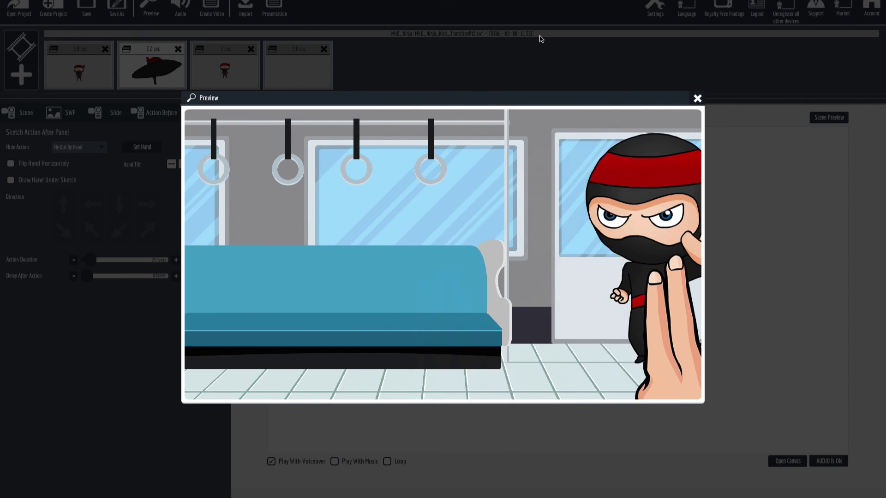
{"action": "left_click", "coordinate": [697, 99]}
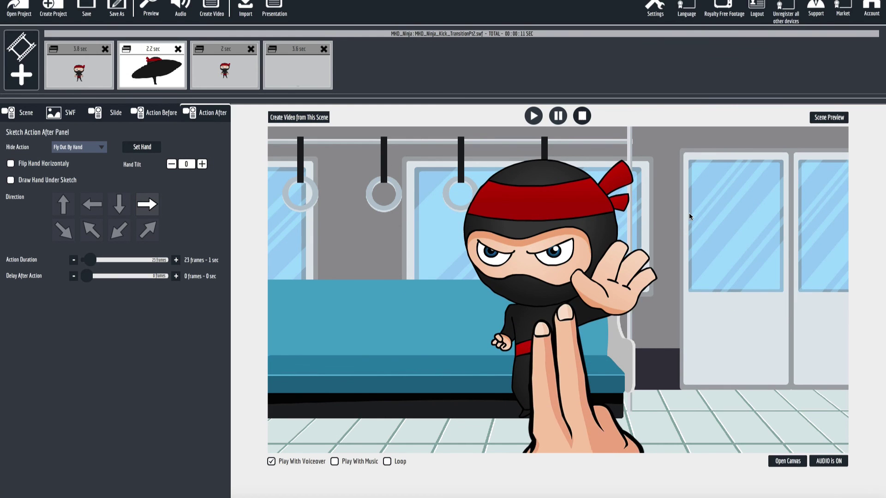